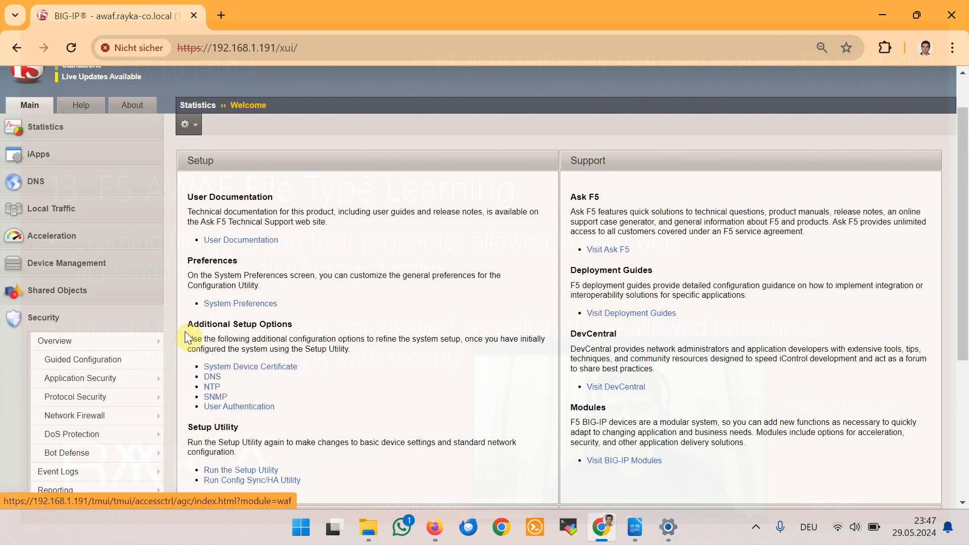
# - Start a new application security policy and name it AUCTION
pyautogui.moveTo(156, 379)
pyautogui.click(202, 382)
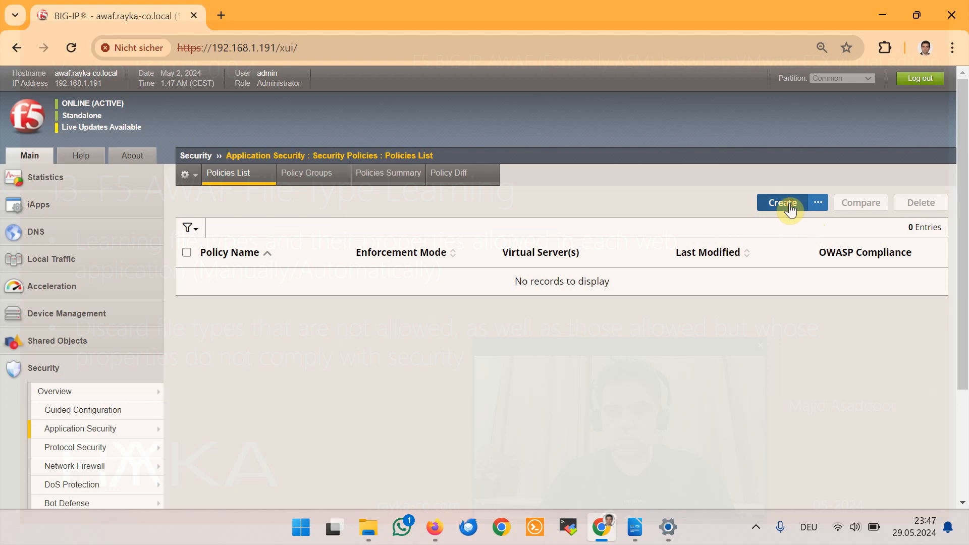
pyautogui.click(791, 209)
pyautogui.click(598, 270)
pyautogui.write('AUCTION')
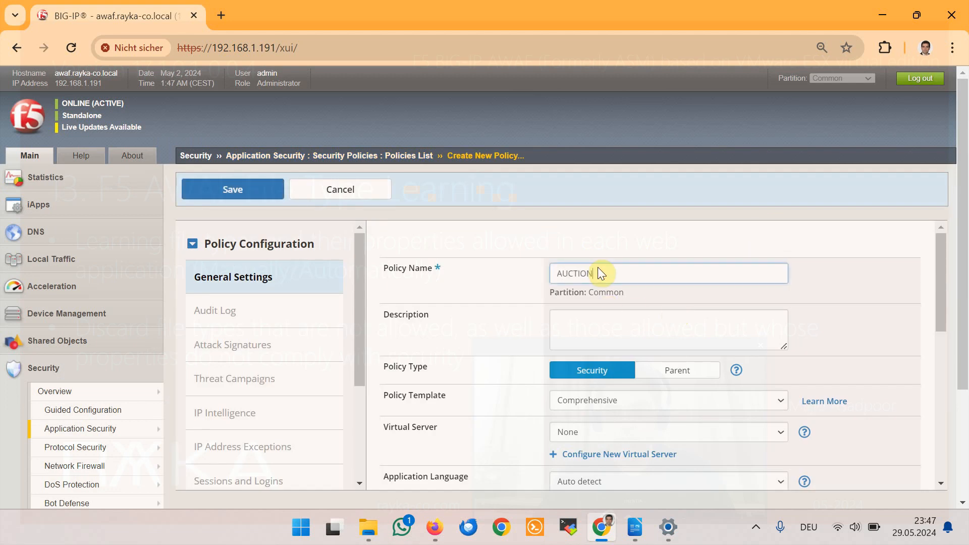
# - Assign the virtual server php_auction_vs (HTTP) to the policy and set the application language to Unicode (utf-8)
pyautogui.scroll(-1, 602, 285)
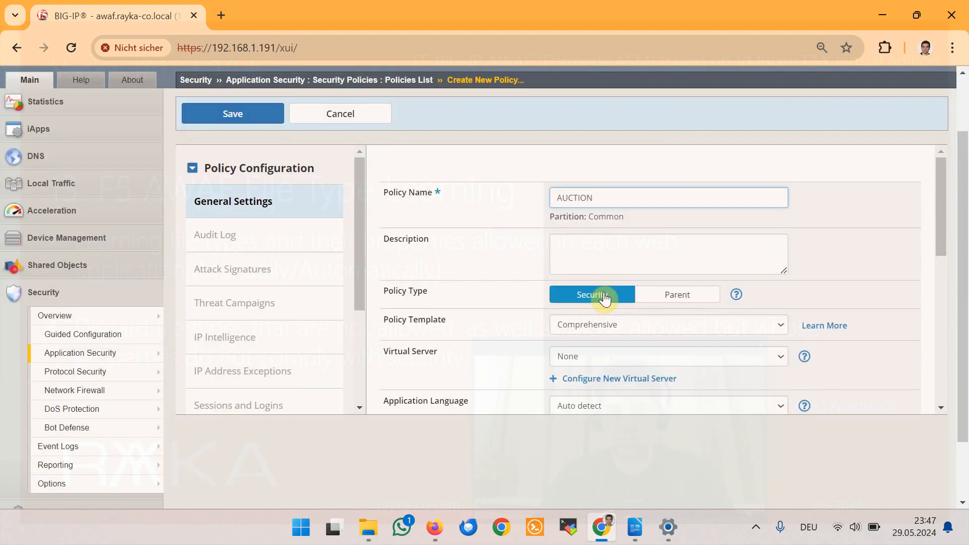
pyautogui.scroll(-1, 598, 322)
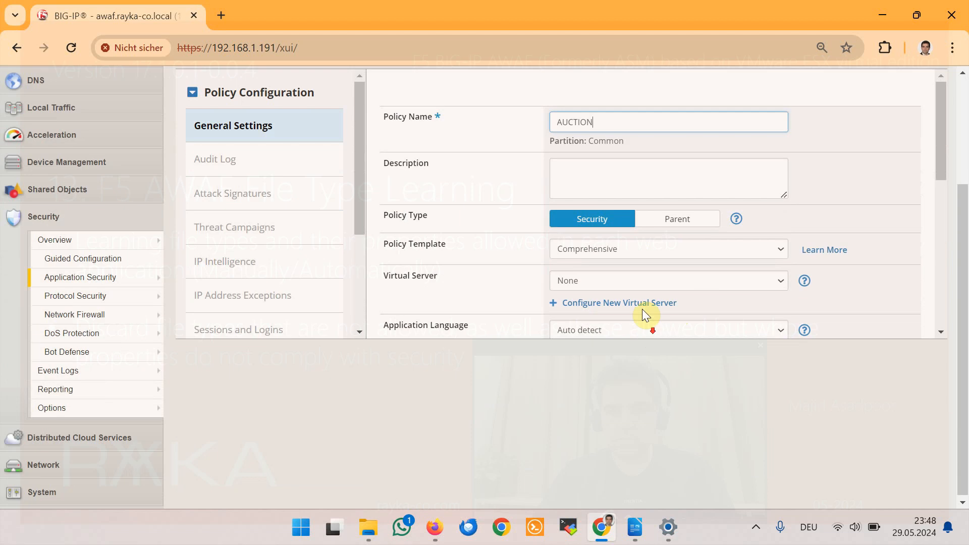
pyautogui.click(629, 280)
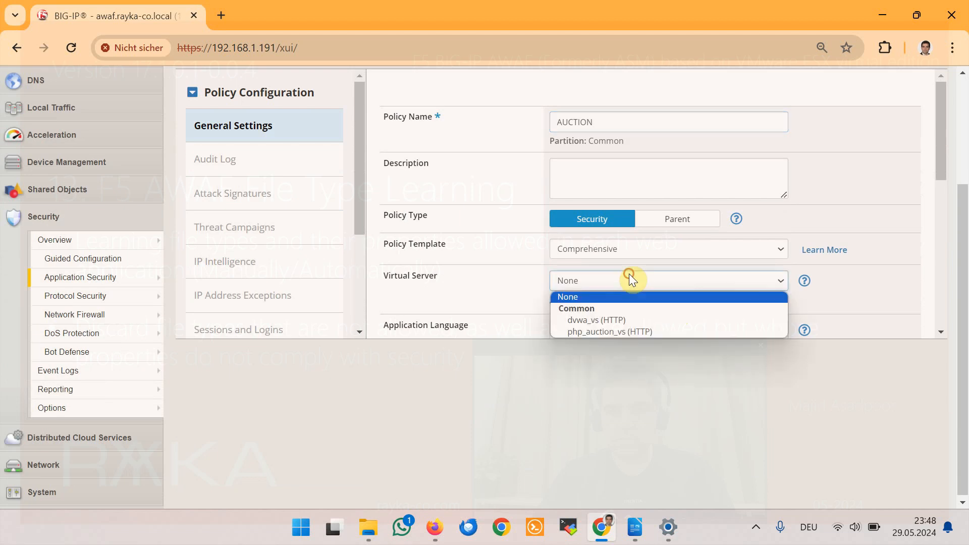
pyautogui.click(647, 331)
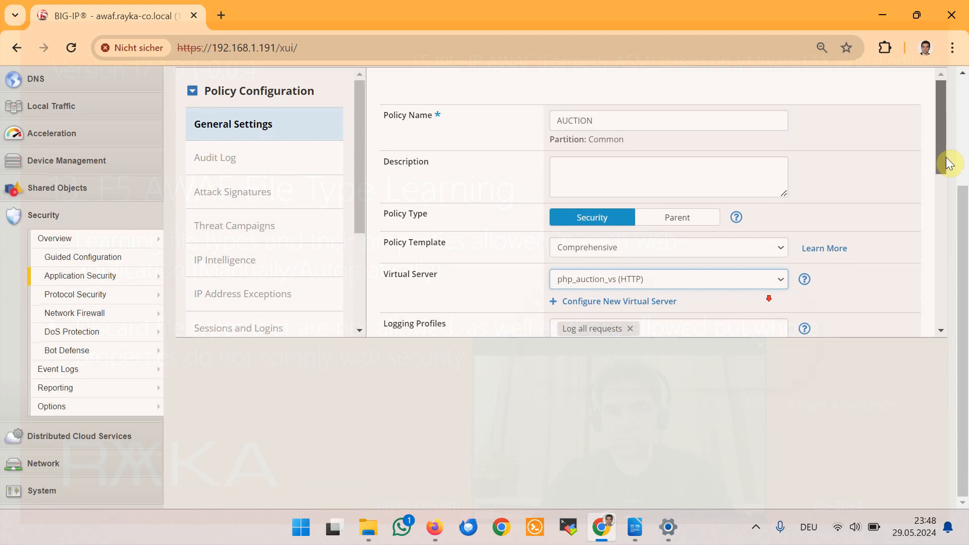
pyautogui.moveTo(945, 161); pyautogui.dragTo(942, 204)
pyautogui.click(649, 223)
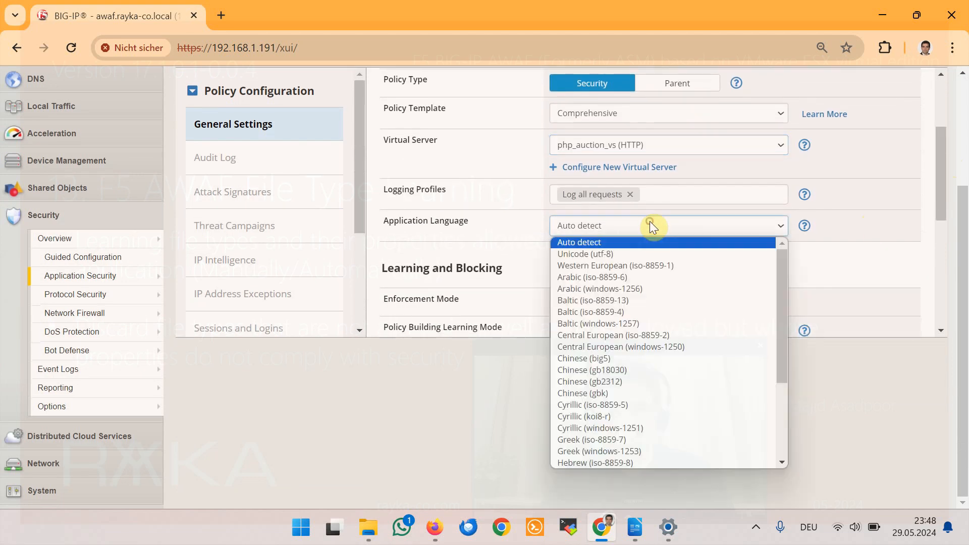
pyautogui.click(641, 253)
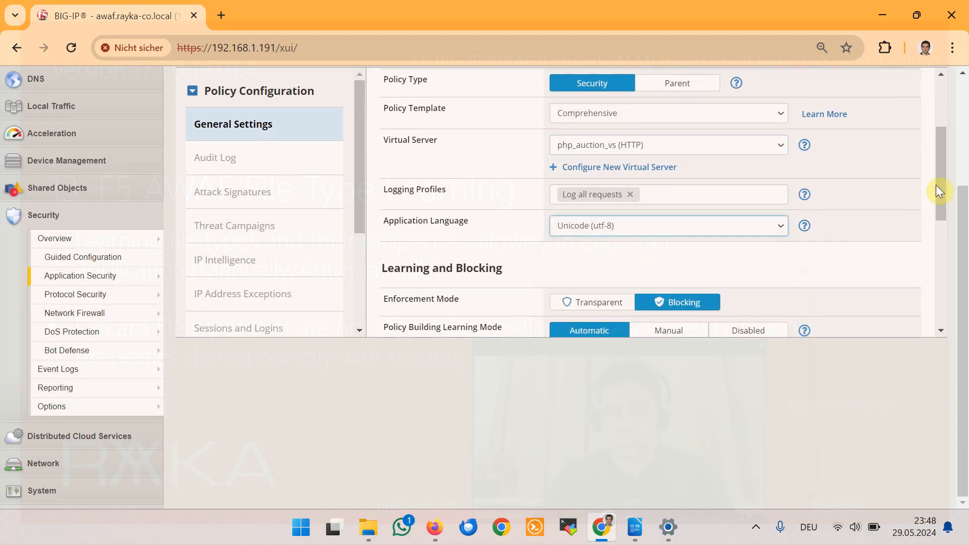
# - Set the policy building learning mode to Manual and the auto-added signature accuracy to Low
pyautogui.moveTo(936, 186); pyautogui.dragTo(941, 220)
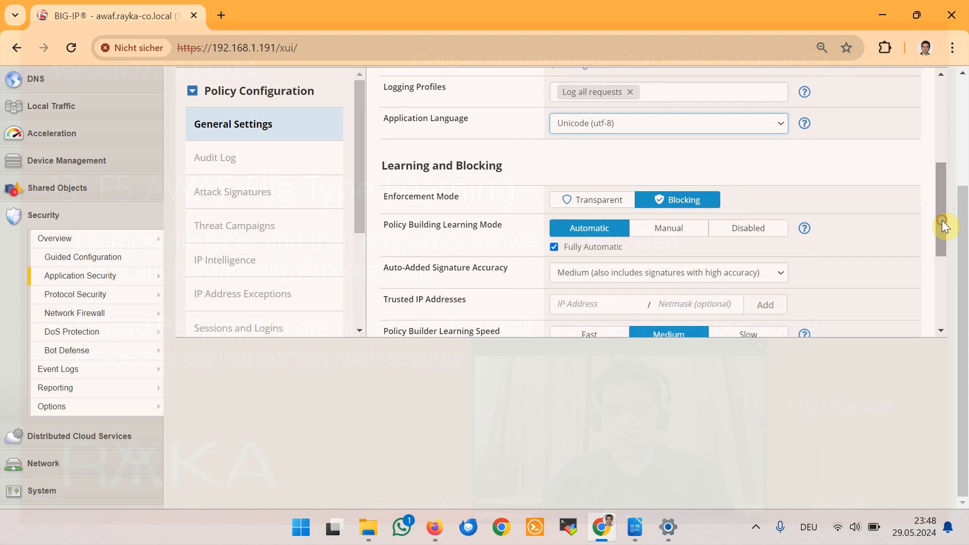
pyautogui.click(666, 228)
pyautogui.click(740, 257)
pyautogui.click(767, 279)
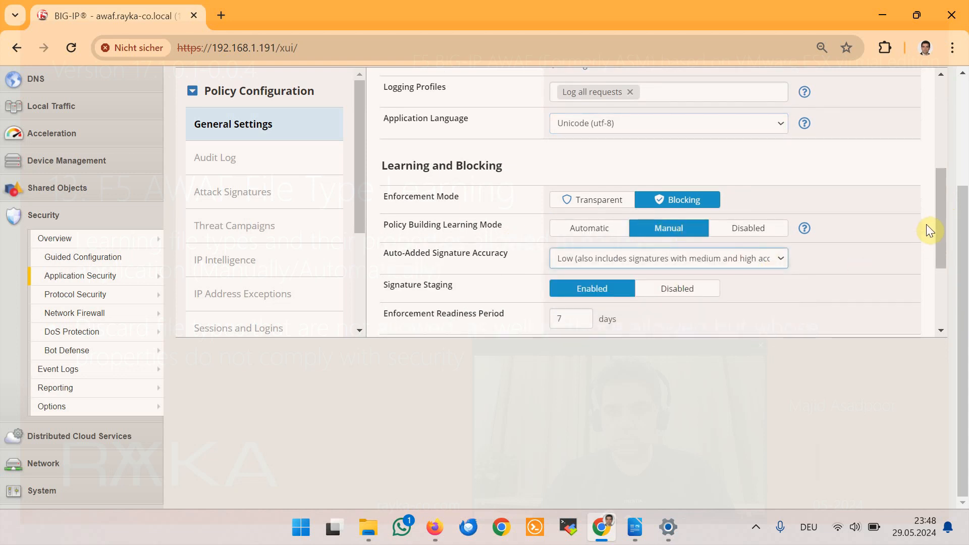
# - Add Unix/Linux, Apache/NCSA HTTP Server, PHP and MySQL as the policy's server technologies
pyautogui.moveTo(944, 222); pyautogui.dragTo(860, 278)
pyautogui.click(740, 245)
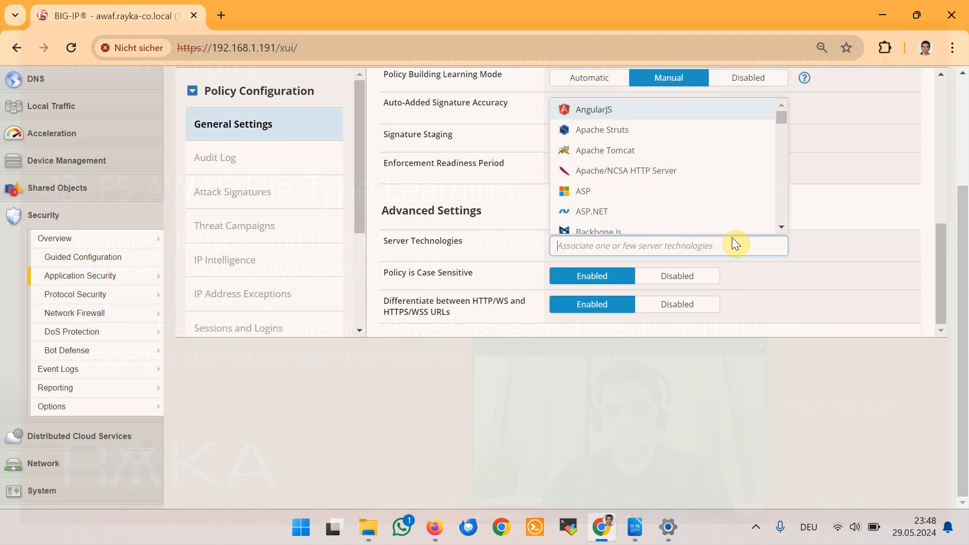
pyautogui.write('lin')
pyautogui.click(659, 223)
pyautogui.write('apa')
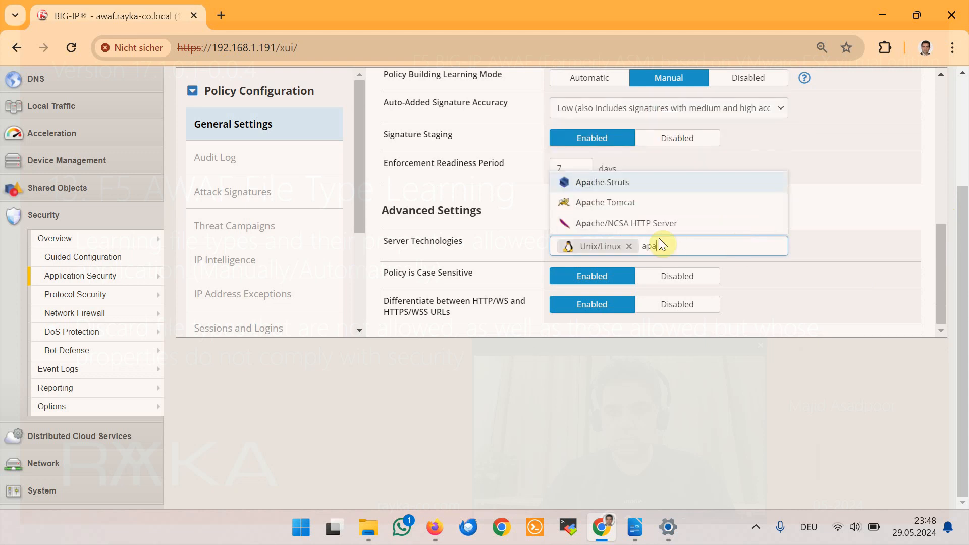
pyautogui.click(659, 222)
pyautogui.write('php')
pyautogui.click(660, 283)
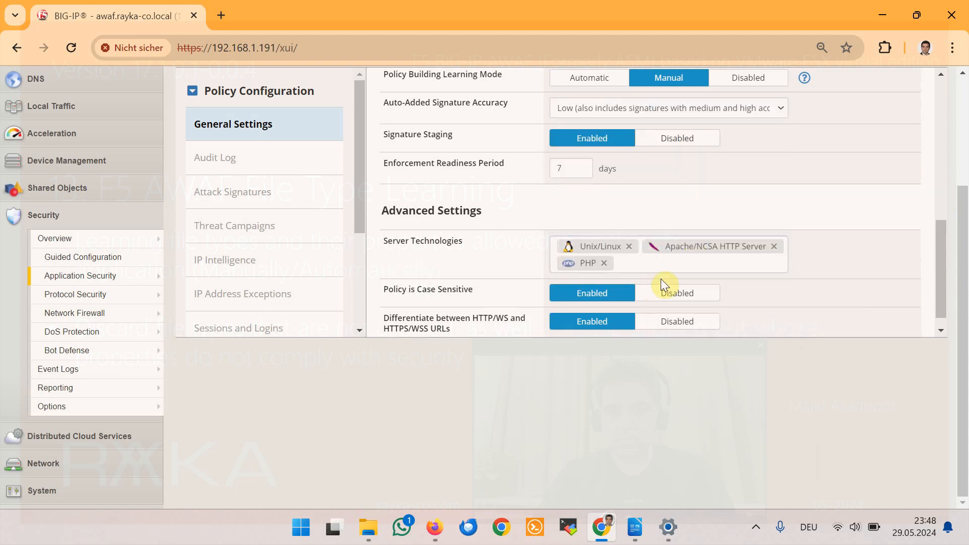
pyautogui.click(670, 257)
pyautogui.write('mys')
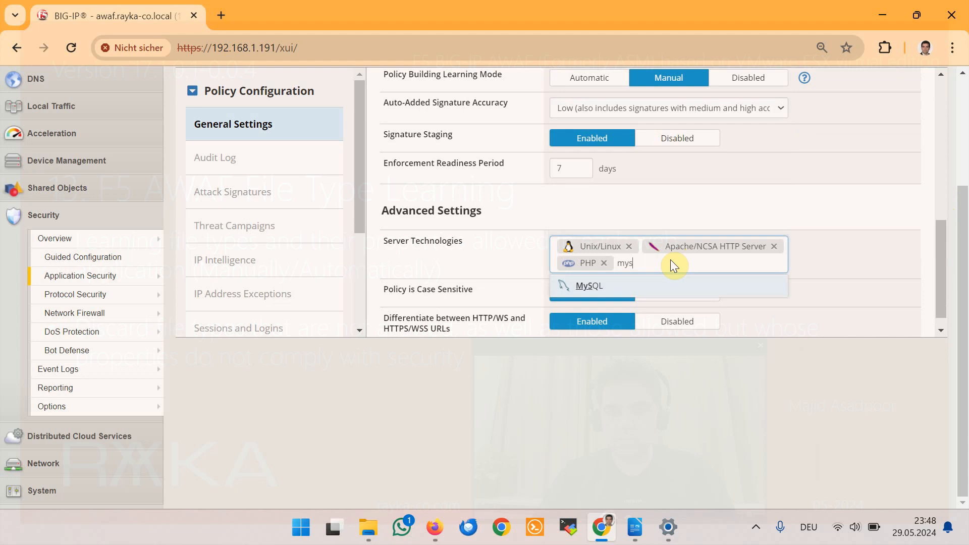
pyautogui.click(690, 281)
# - Check the general settings of the new AUCTION policy and save it
pyautogui.scroll(3, 691, 284)
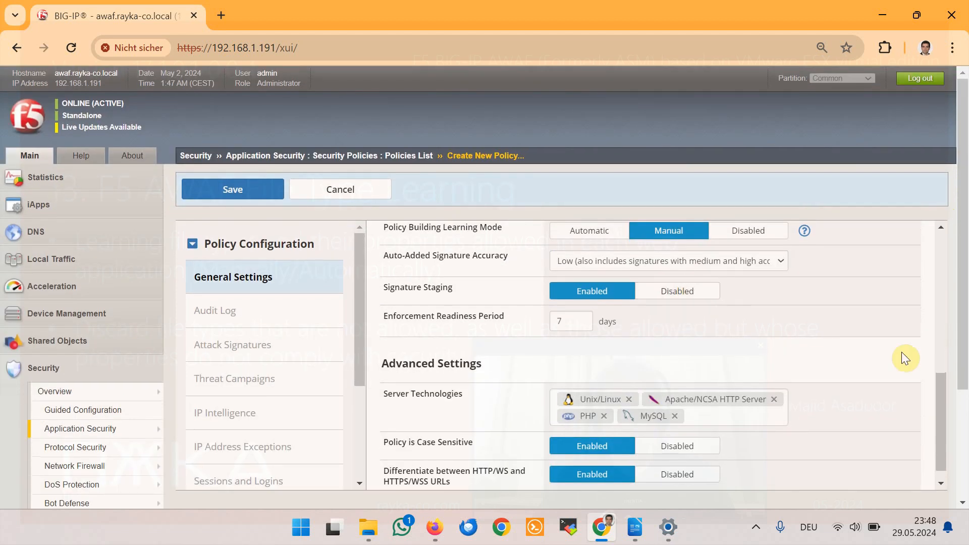
pyautogui.scroll(3, 940, 387)
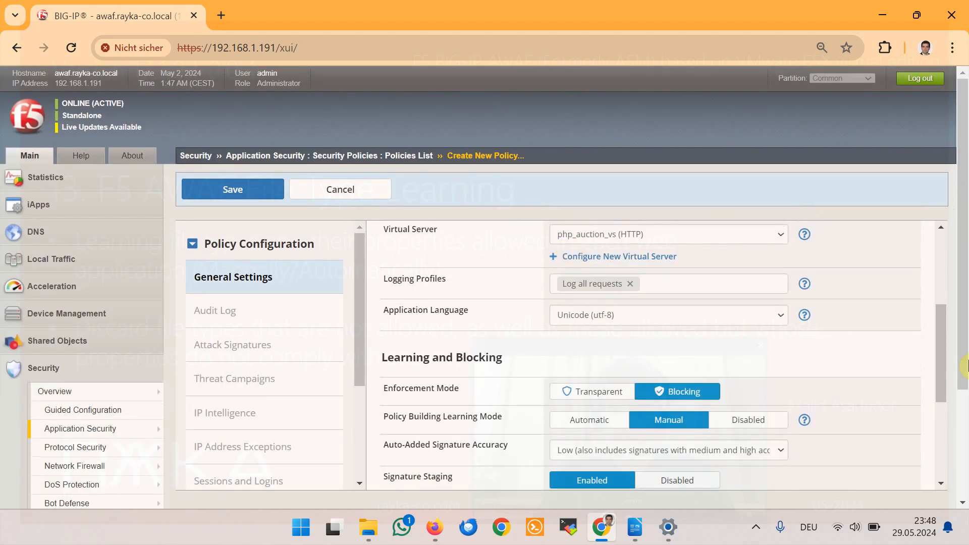
pyautogui.moveTo(942, 357); pyautogui.dragTo(946, 465)
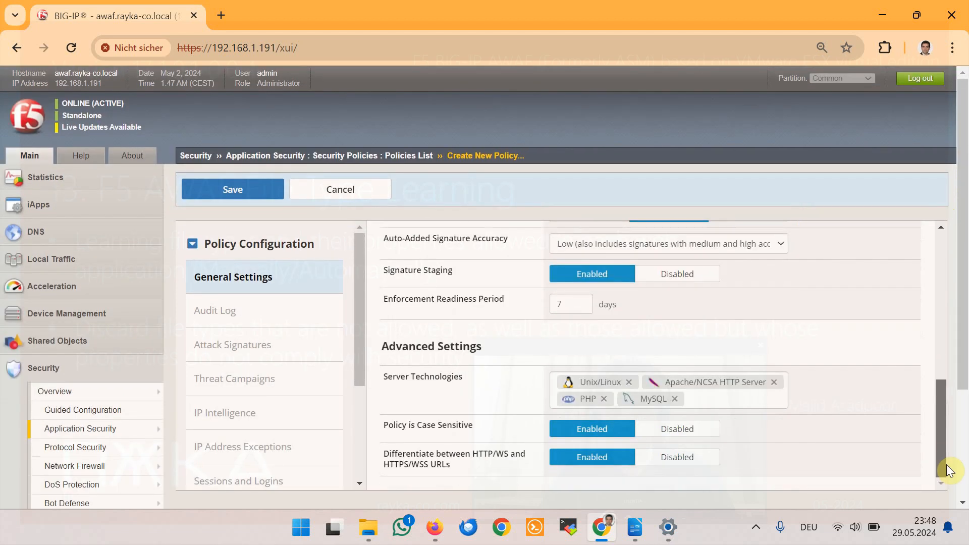
pyautogui.click(265, 190)
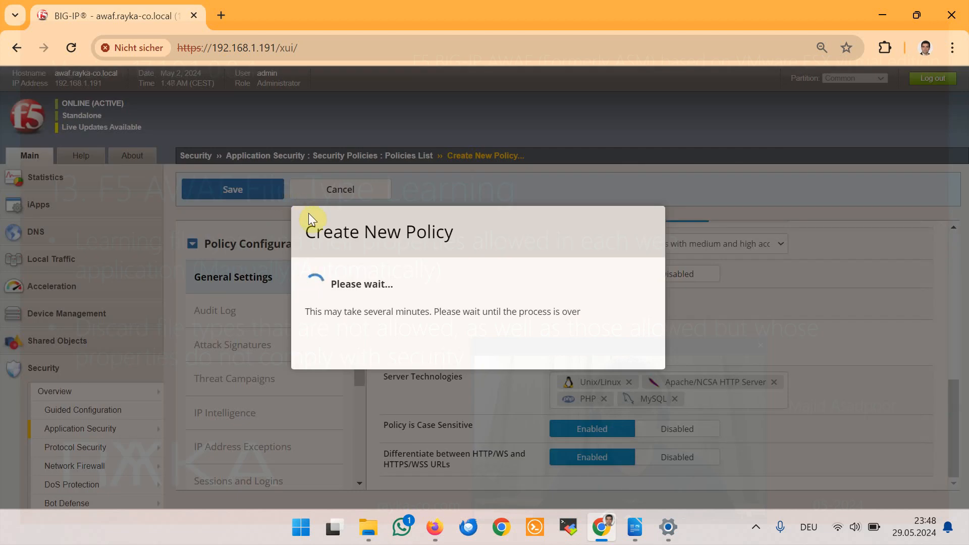
# - In the AUCTION policy's learning and blocking settings, set Learn New File Types to Always
pyautogui.moveTo(116, 432)
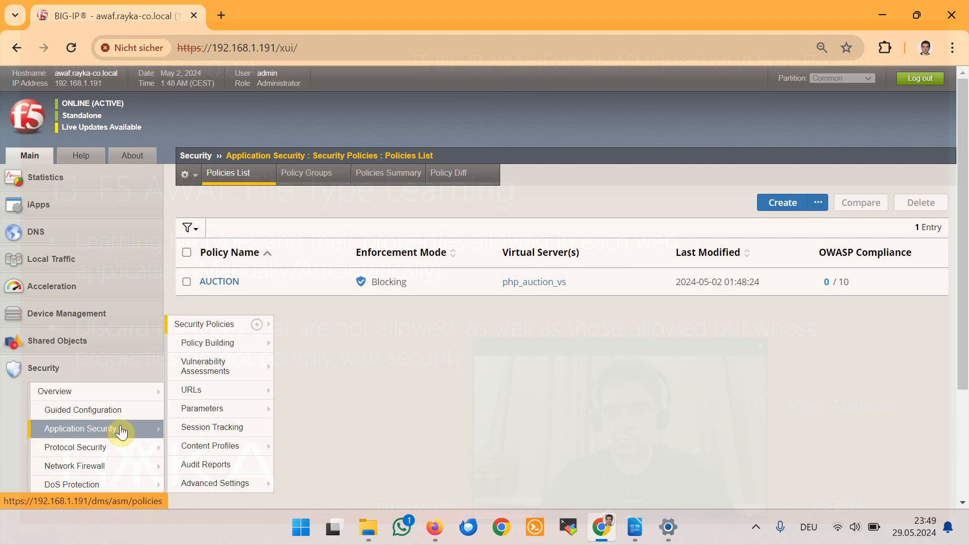
pyautogui.moveTo(238, 343)
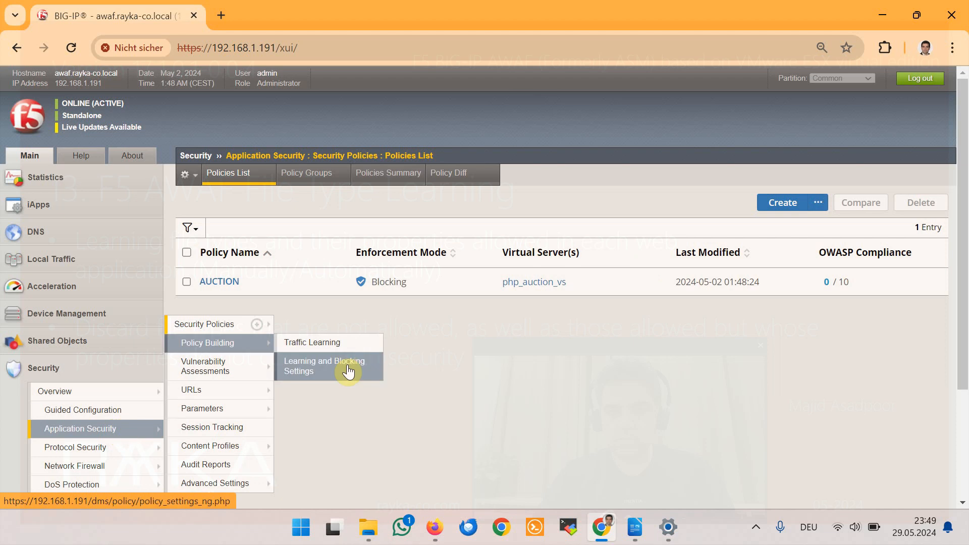
pyautogui.click(349, 372)
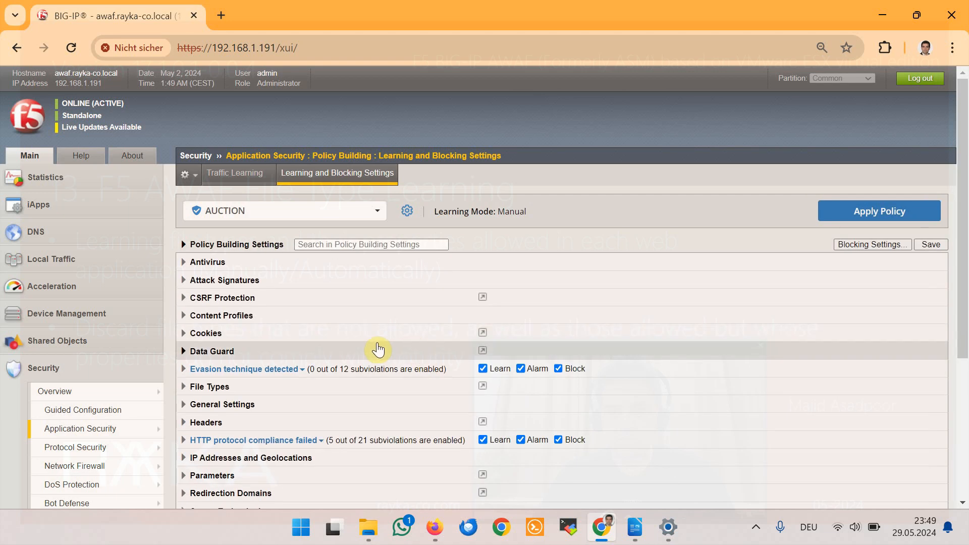
pyautogui.scroll(-1, 374, 348)
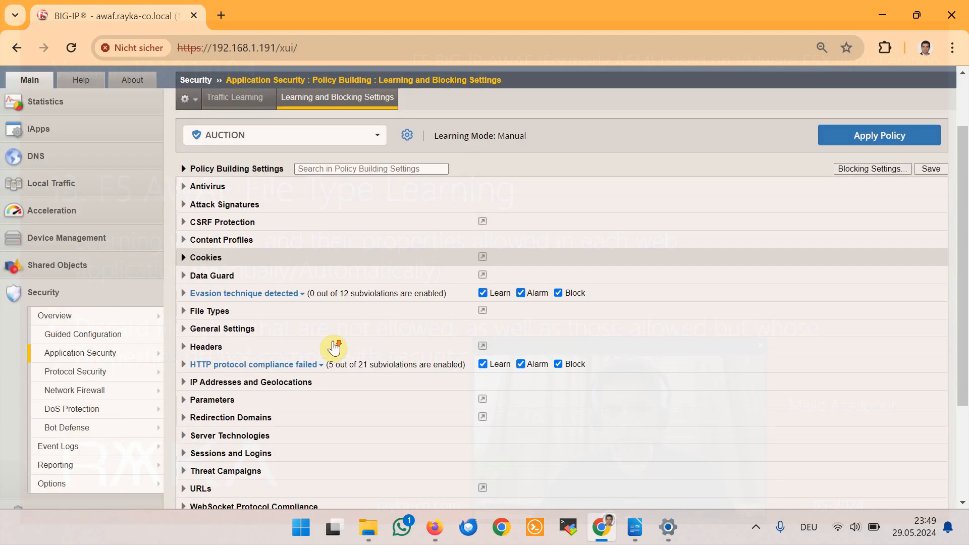
pyautogui.click(183, 311)
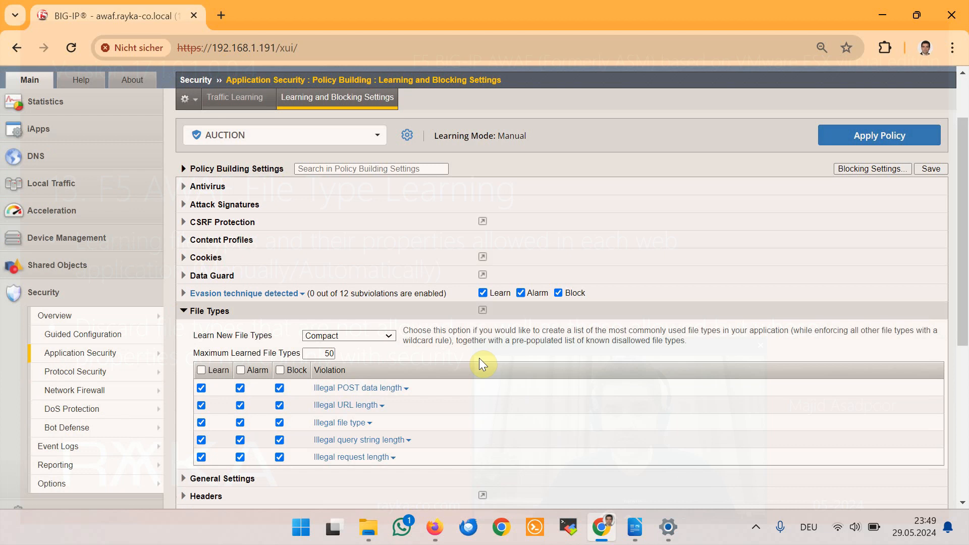
pyautogui.scroll(-1, 477, 358)
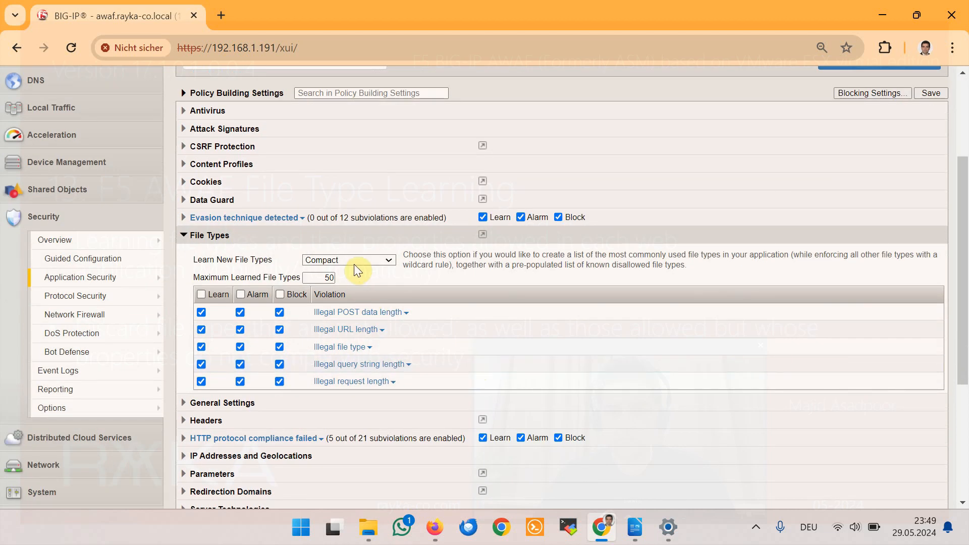
pyautogui.click(358, 257)
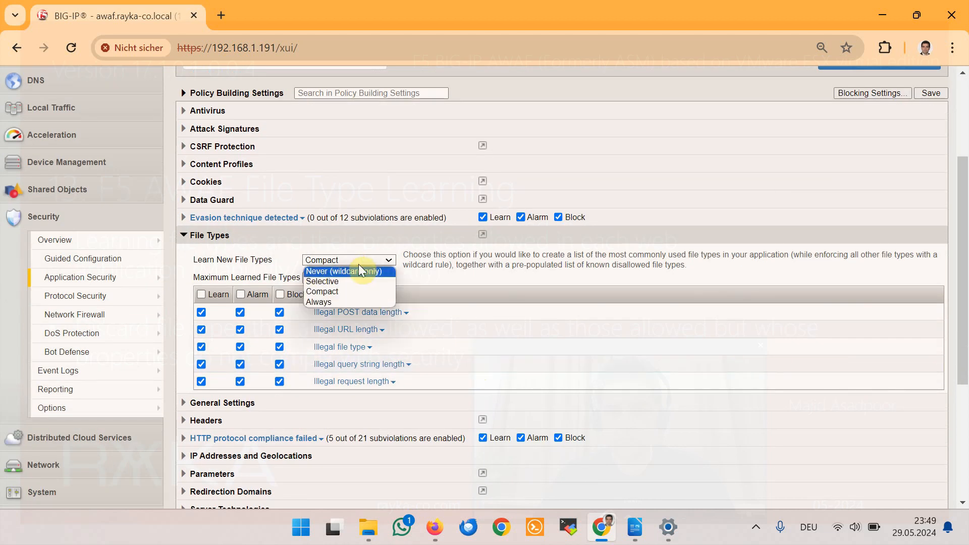
pyautogui.click(353, 302)
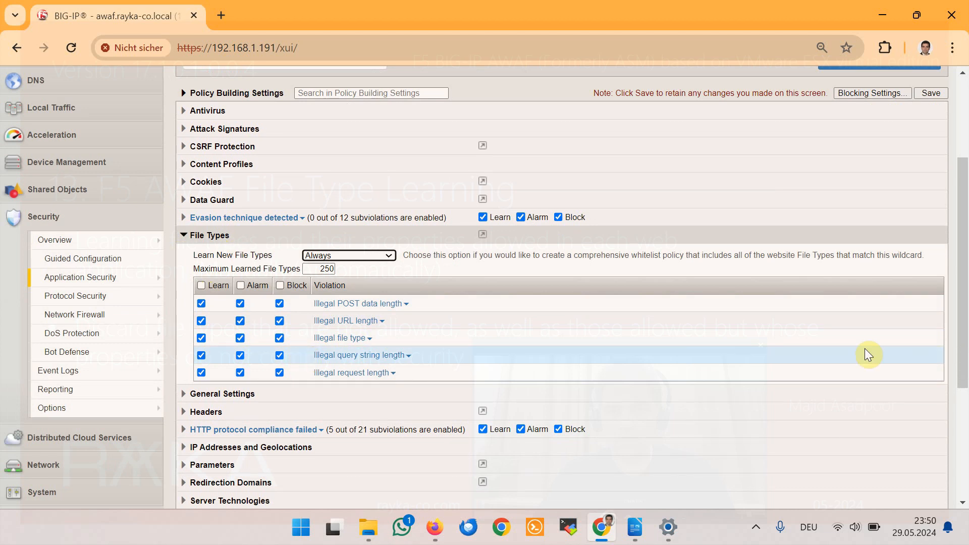
# - Save the changed file type learning settings and apply the AUCTION policy
pyautogui.scroll(1, 951, 335)
pyautogui.scroll(2, 951, 336)
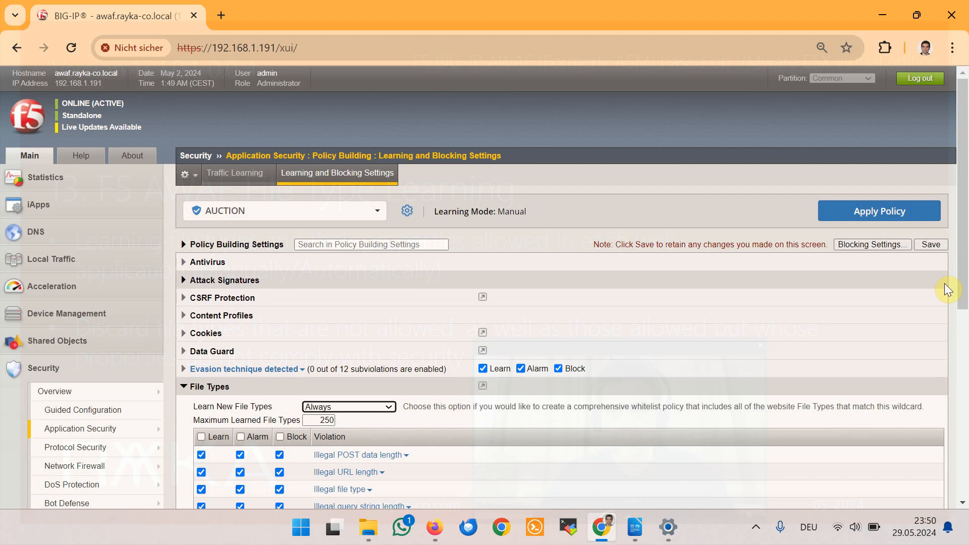
pyautogui.click(933, 245)
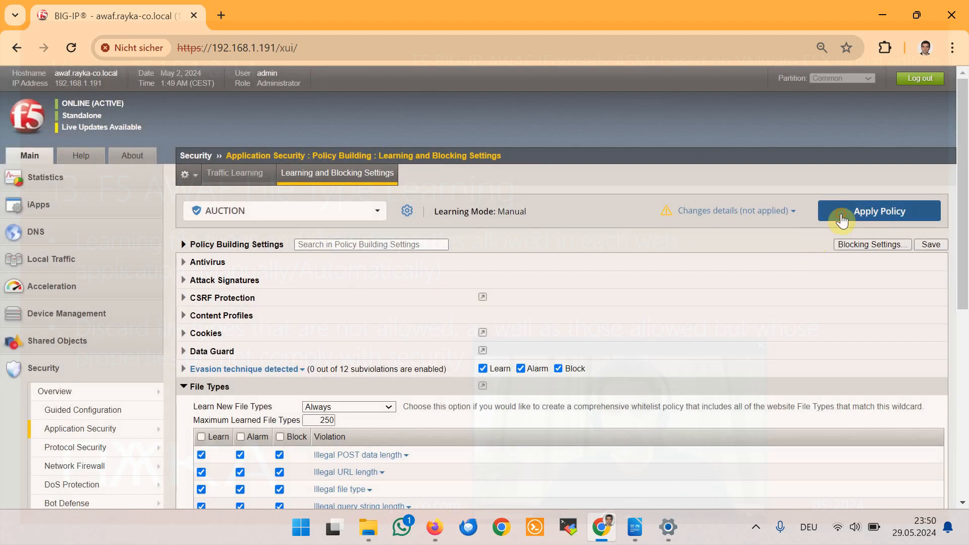
pyautogui.click(841, 220)
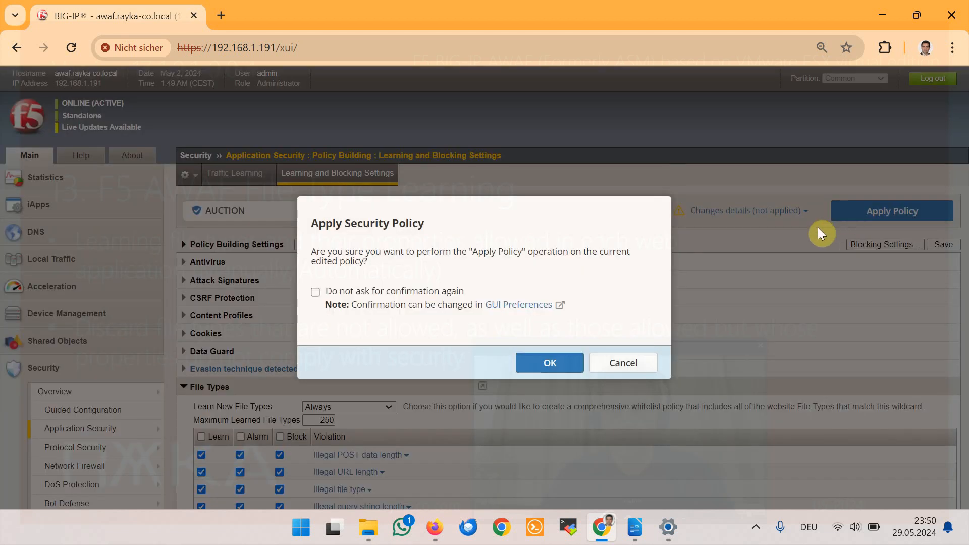
pyautogui.click(578, 361)
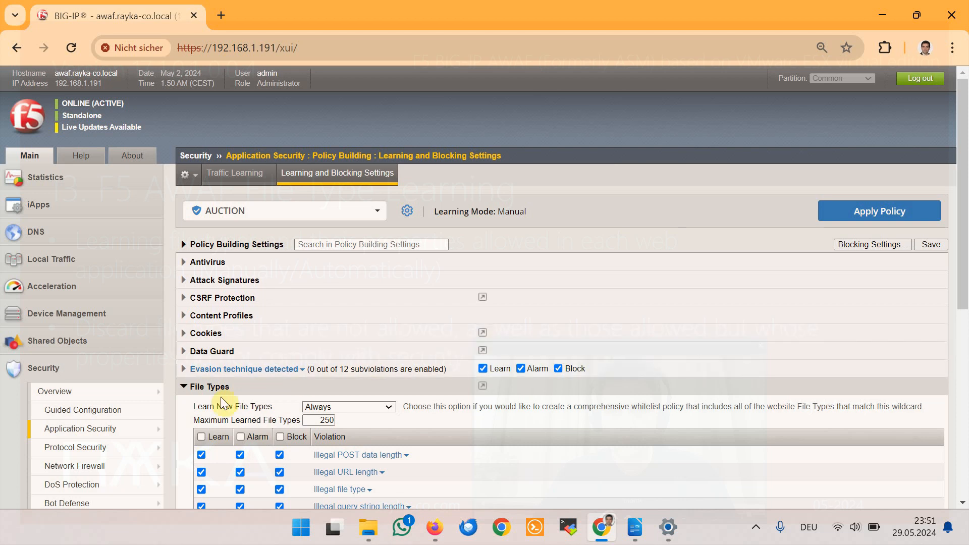
# - Open the AUCTION policy from the policies list and show its file types under HTTP Message Protection
pyautogui.moveTo(247, 370)
pyautogui.moveTo(247, 324)
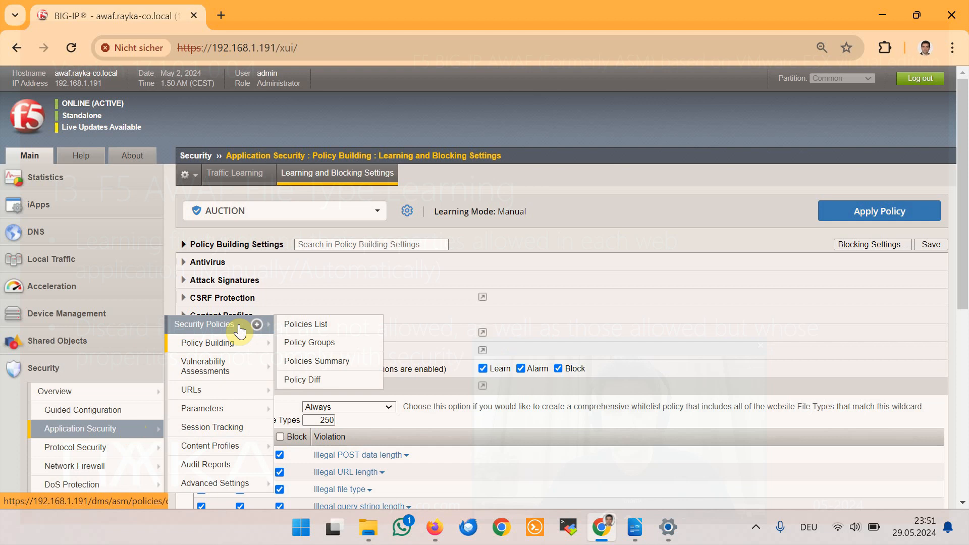
pyautogui.click(314, 324)
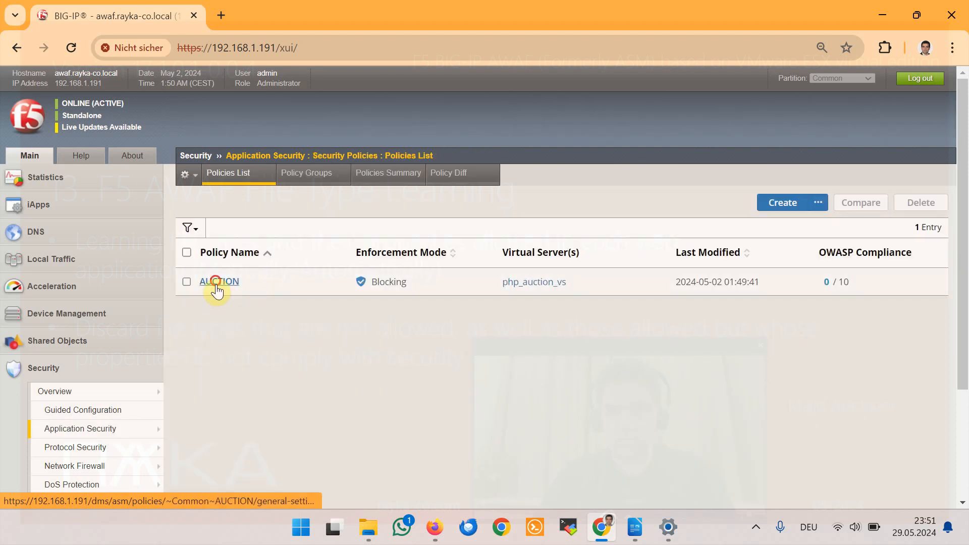
pyautogui.click(216, 282)
pyautogui.scroll(-6, 260, 310)
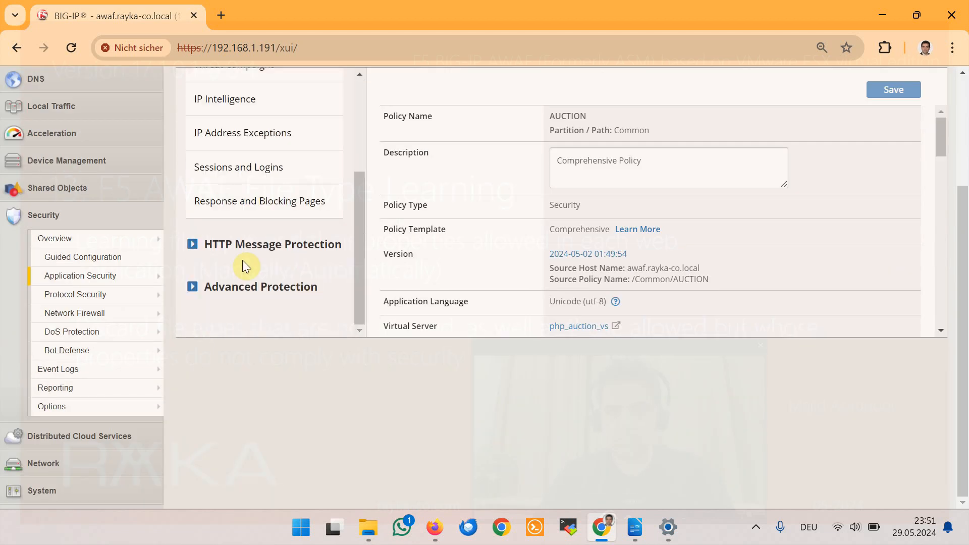
pyautogui.click(200, 258)
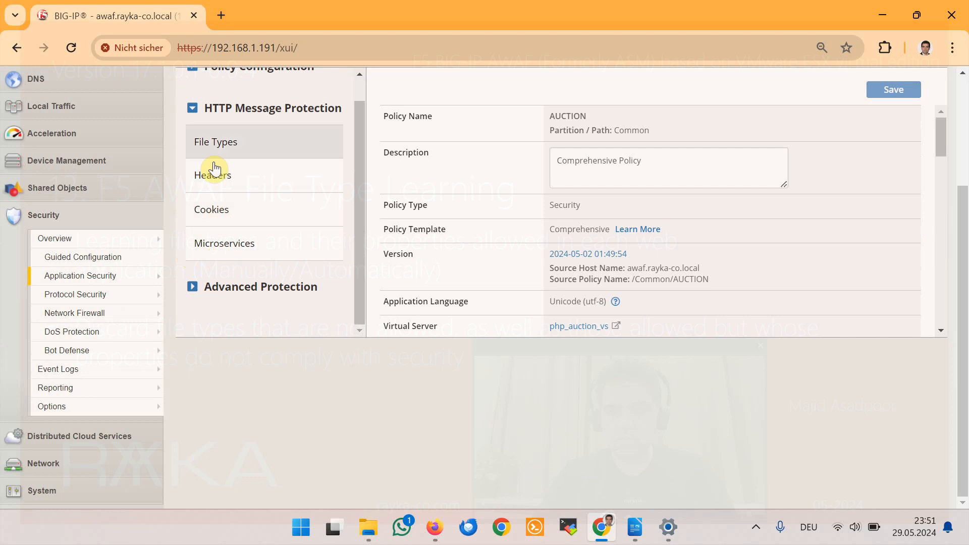
pyautogui.click(219, 146)
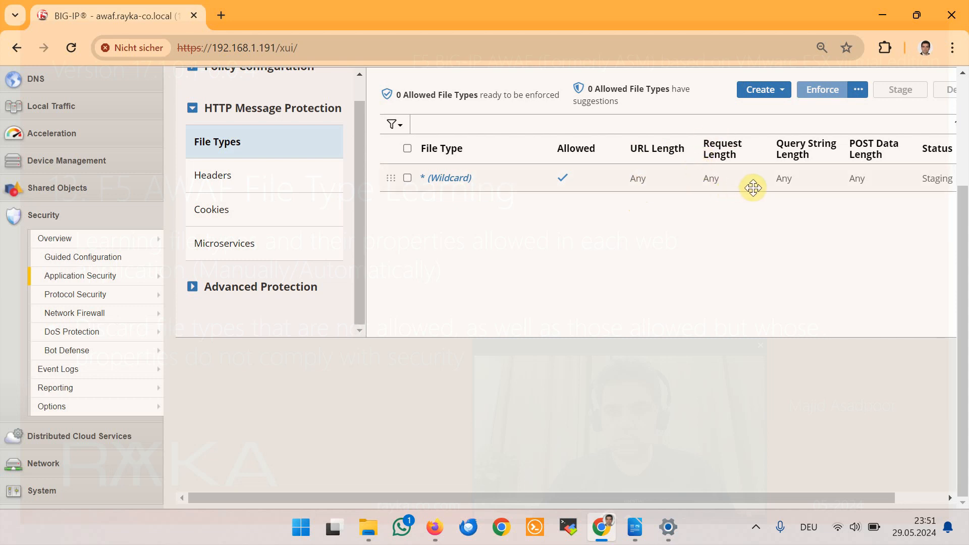
# - Switch to the auction site's home page and log in with the account's username and password, dismissing the password warning
pyautogui.hotkey('ctrl', '-')
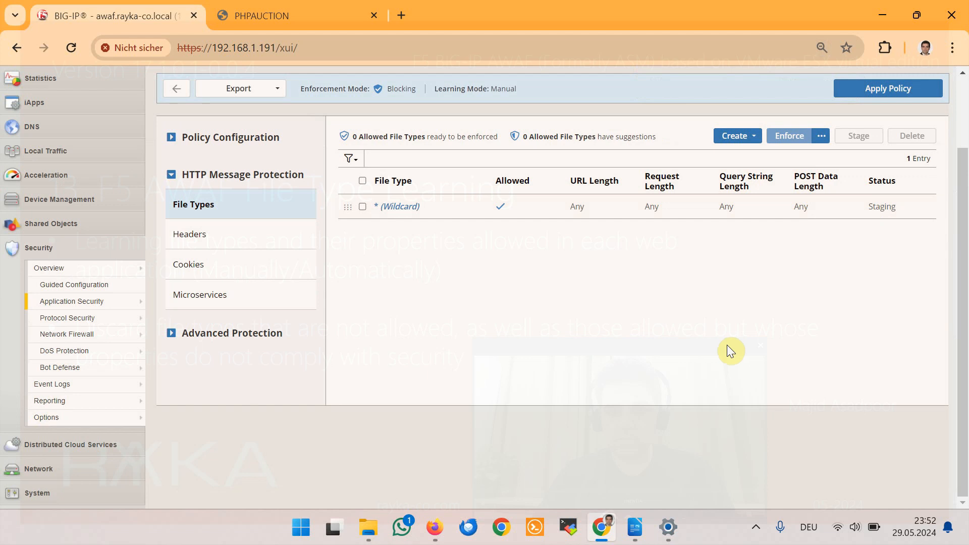
pyautogui.click(292, 15)
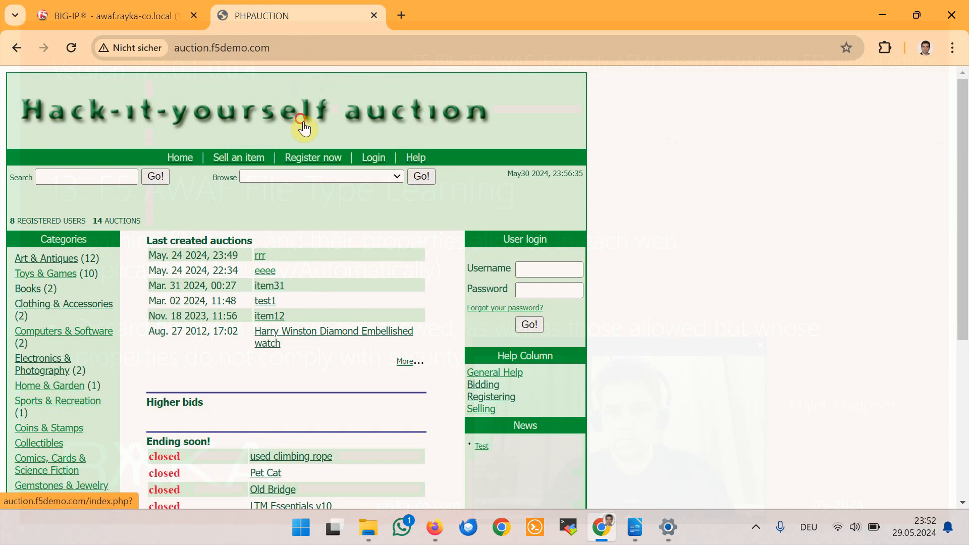
pyautogui.click(523, 267)
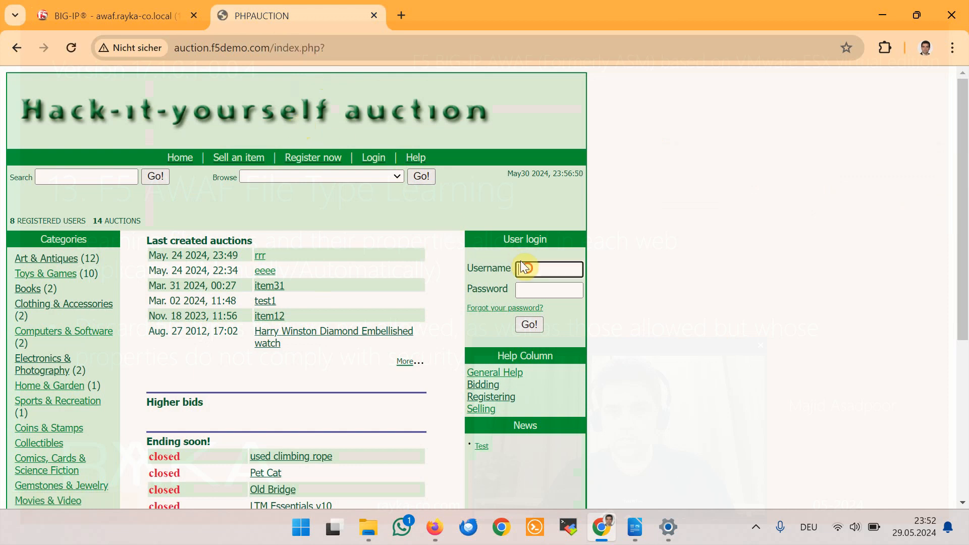
pyautogui.write('username1')
pyautogui.press('Tab')
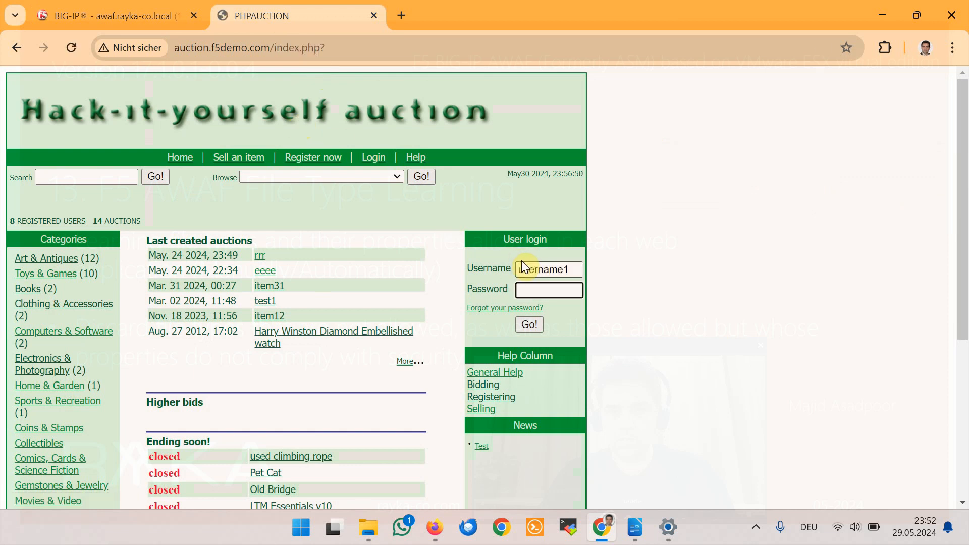
pyautogui.press('Return')
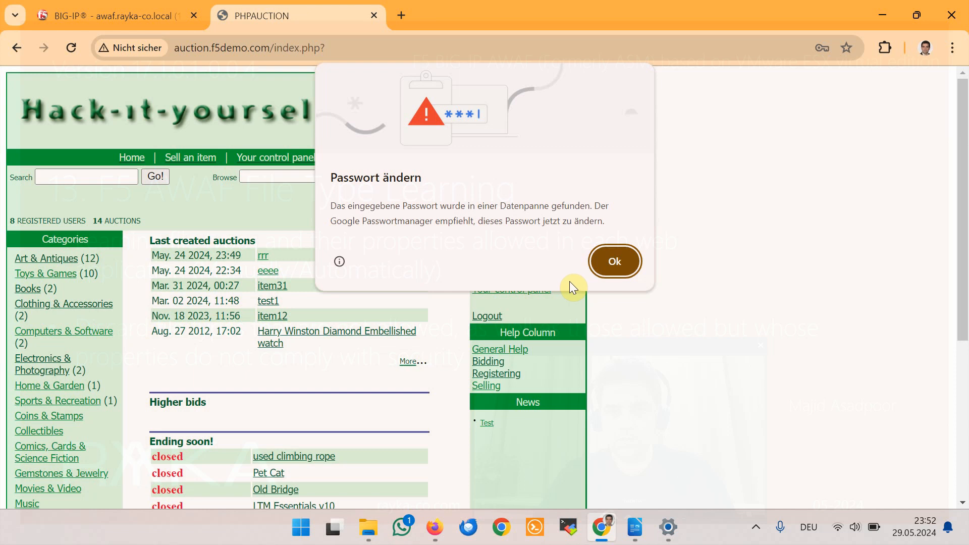
pyautogui.click(614, 259)
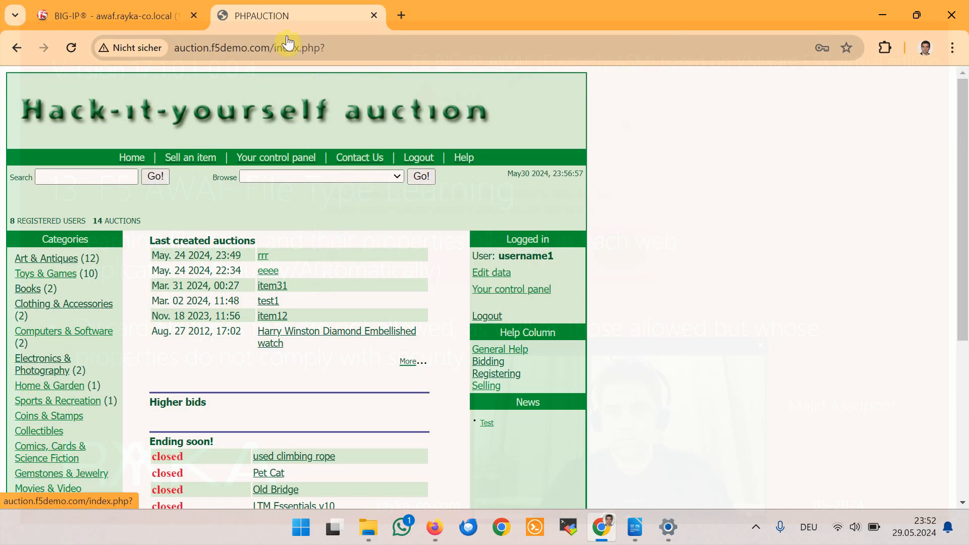
# - Open the user's control panel and the newest auctions rrr and eeee, returning to the home page after each
pyautogui.click(548, 290)
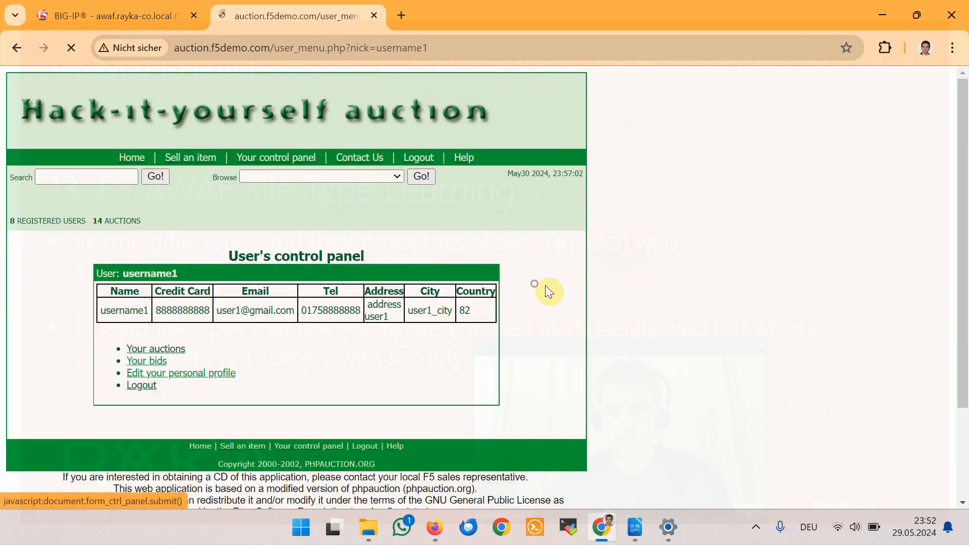
pyautogui.click(225, 115)
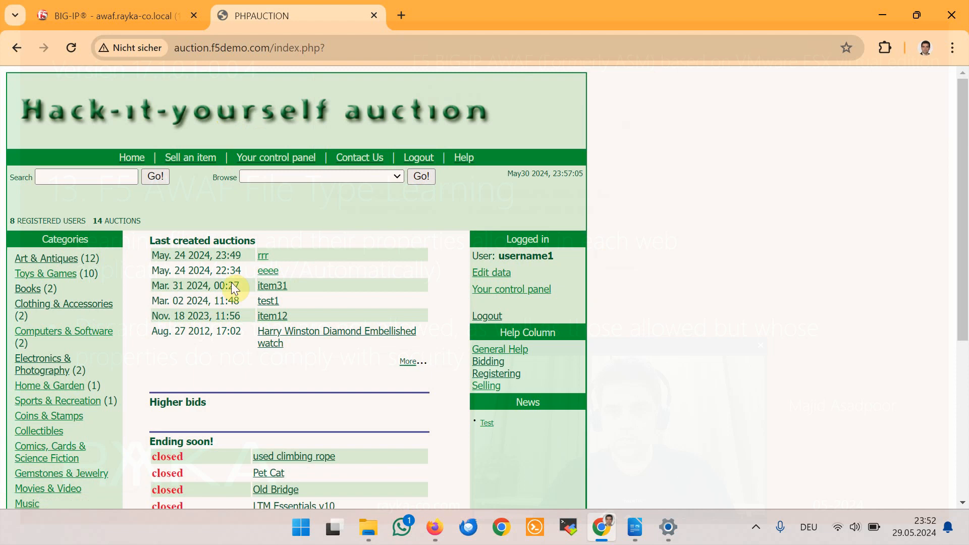
pyautogui.scroll(-3, 283, 268)
pyautogui.scroll(2, 283, 262)
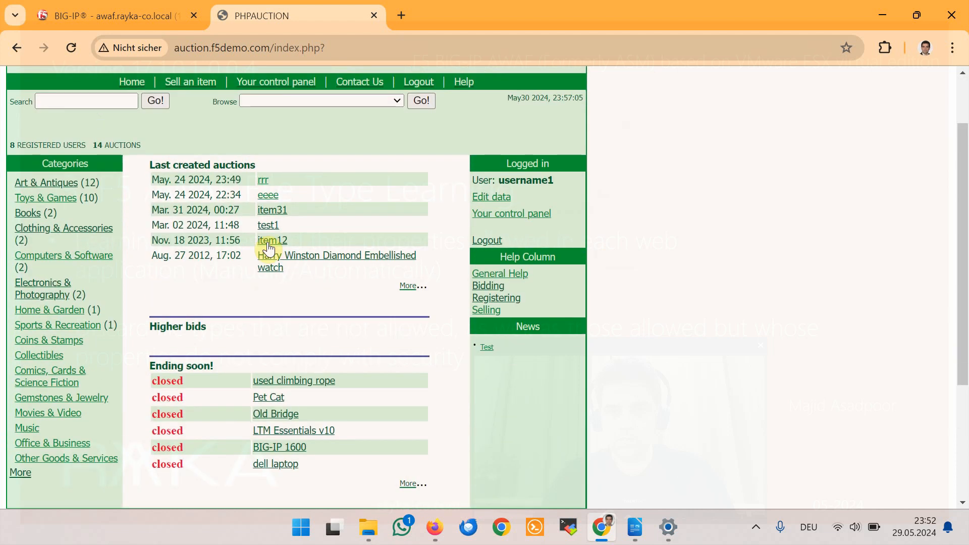
pyautogui.click(265, 183)
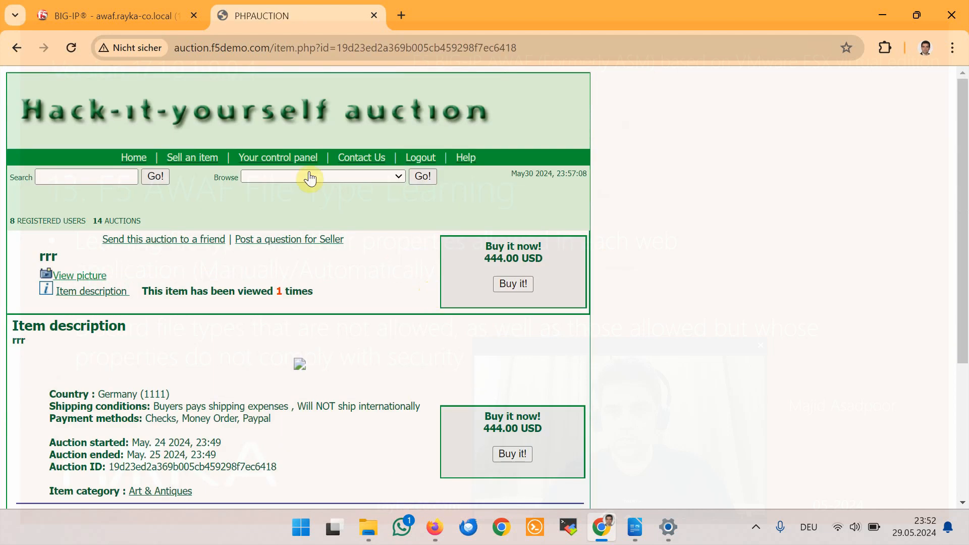
pyautogui.click(175, 127)
pyautogui.click(267, 275)
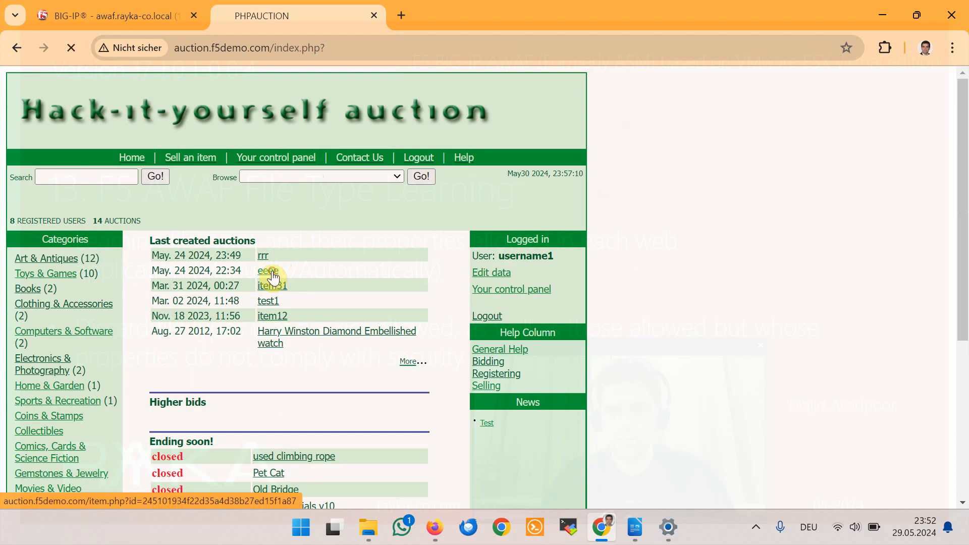
pyautogui.click(225, 126)
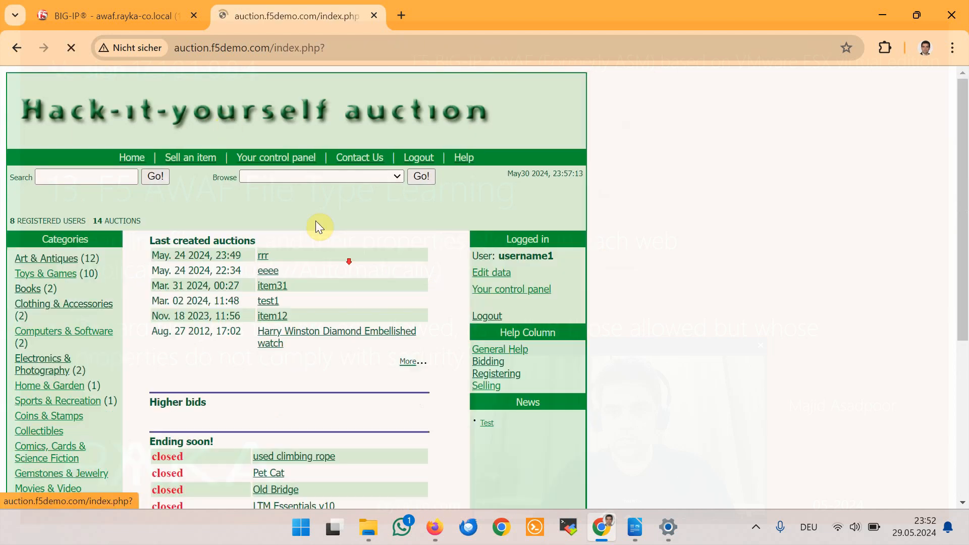
# - Browse the used climbing rope and Pet Cat auctions under Ending soon, going back to the home page after each
pyautogui.scroll(-5, 333, 253)
pyautogui.click(278, 192)
pyautogui.scroll(-5, 361, 283)
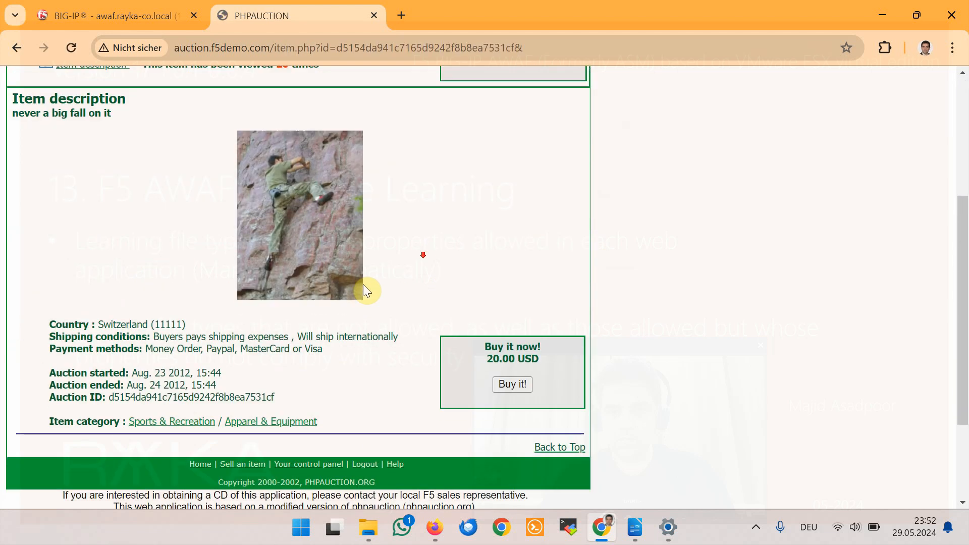
pyautogui.scroll(5, 323, 255)
pyautogui.hotkey('alt', 'Left')
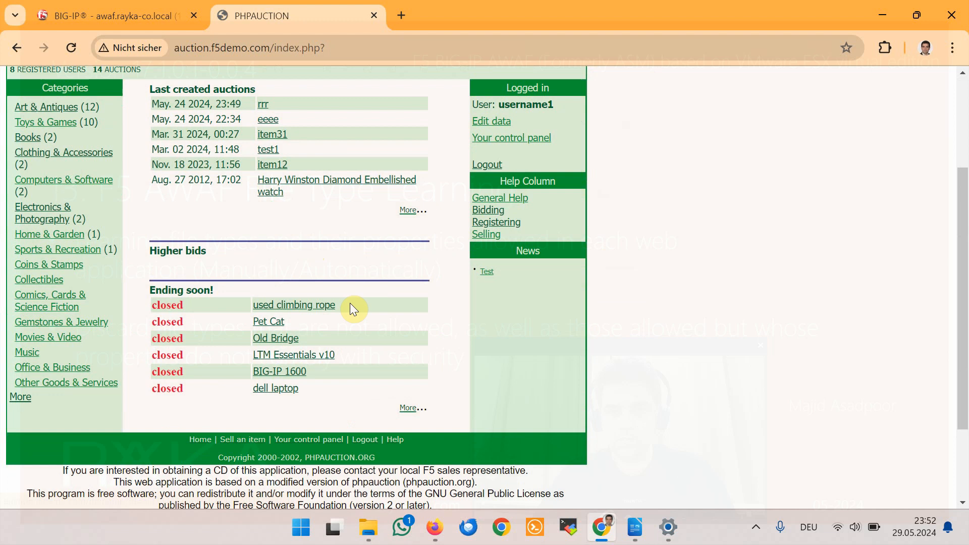
pyautogui.click(277, 322)
pyautogui.scroll(-5, 292, 315)
pyautogui.scroll(4, 292, 302)
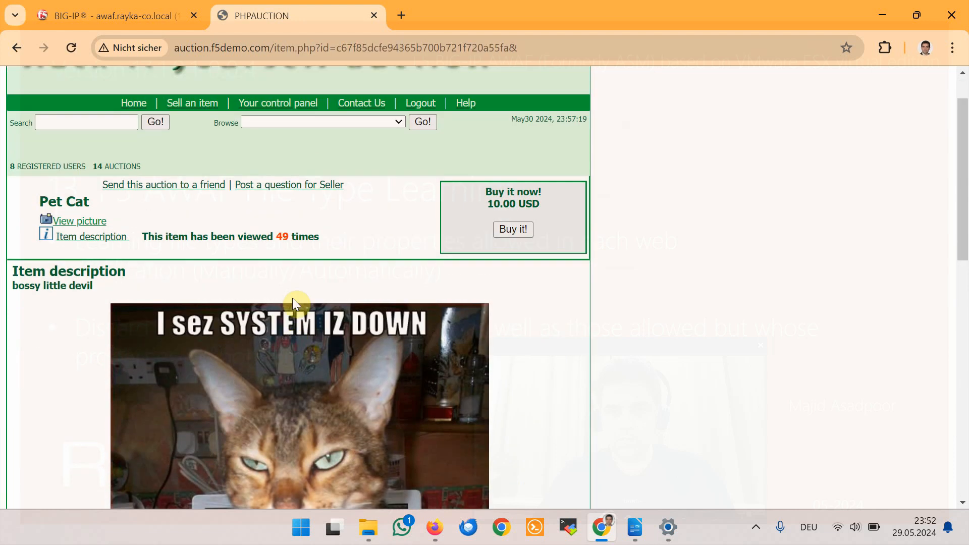
pyautogui.scroll(1, 292, 298)
pyautogui.hotkey('alt', 'Left')
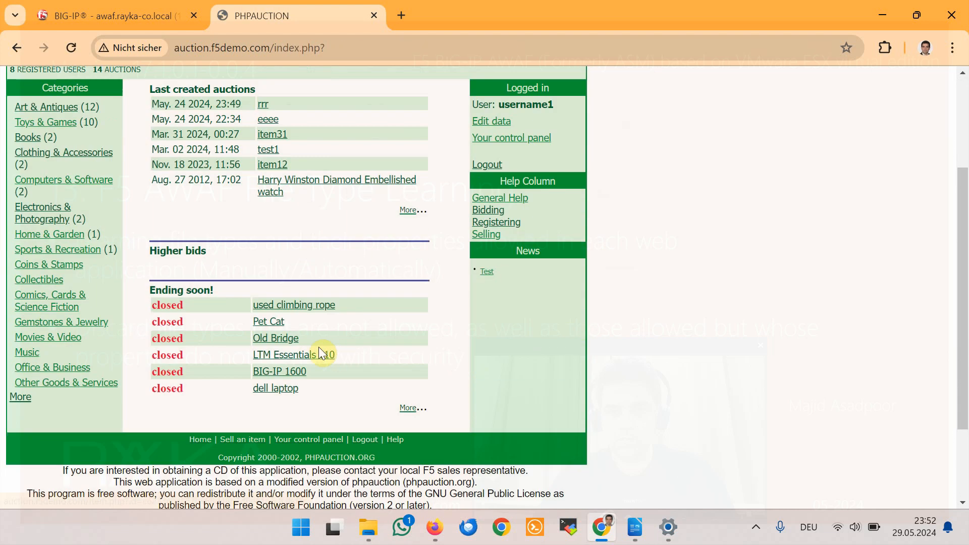
# - Browse the Old Bridge and LTM Essentials v10 auctions under Ending soon
pyautogui.click(290, 339)
pyautogui.scroll(-3, 350, 328)
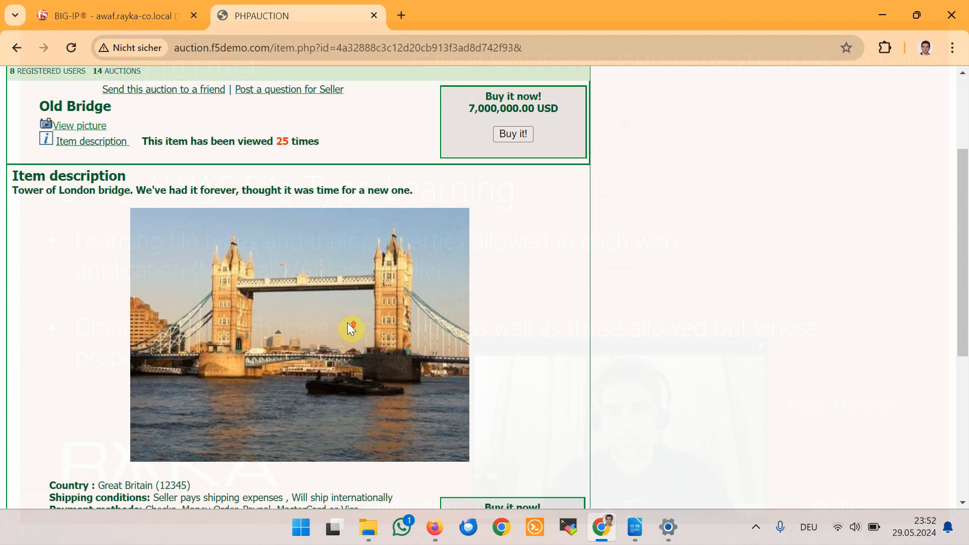
pyautogui.scroll(3, 350, 329)
pyautogui.click(288, 149)
pyautogui.hotkey('alt', 'Left')
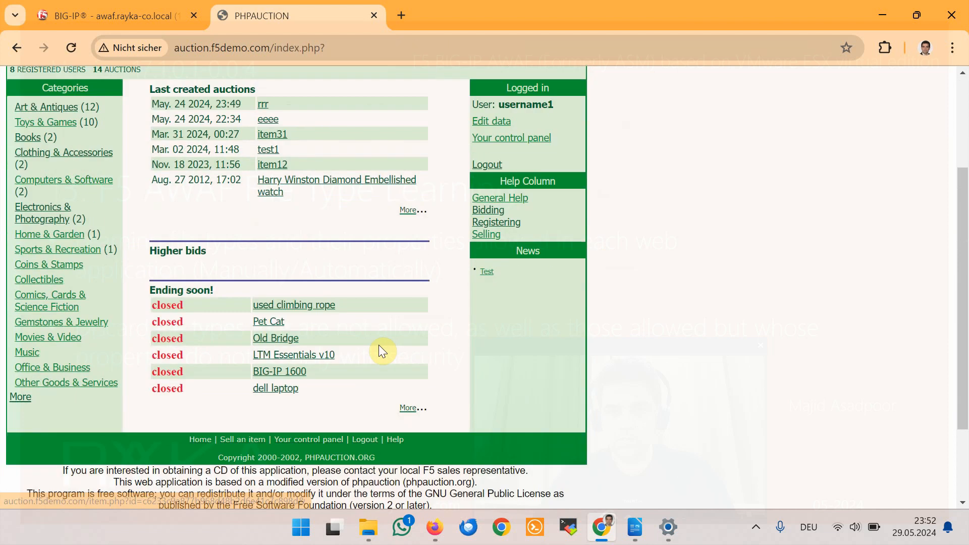
pyautogui.click(277, 355)
pyautogui.scroll(-1, 380, 343)
pyautogui.scroll(1, 381, 342)
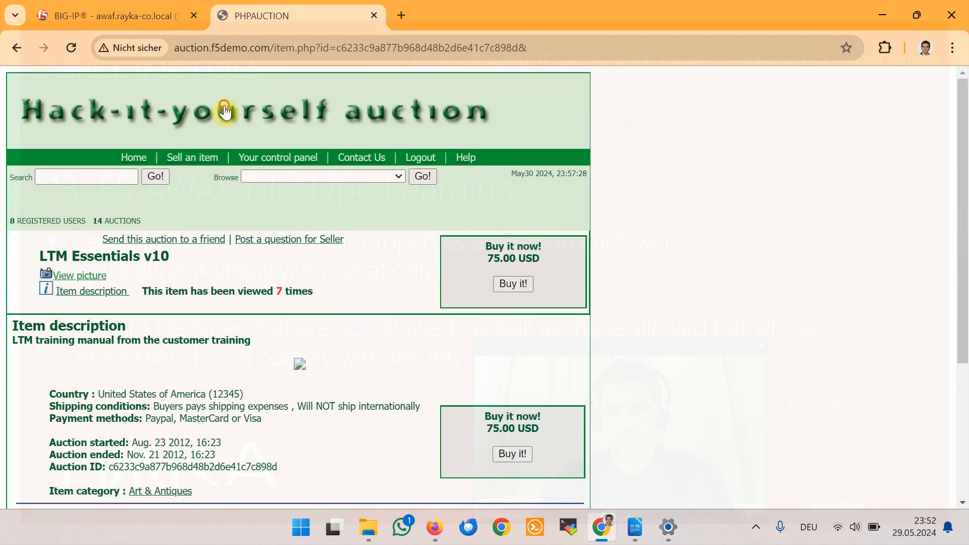
# - Open the dell laptop auction from the home page and return to the home page
pyautogui.hotkey('alt', 'Left')
pyautogui.scroll(-3, 279, 445)
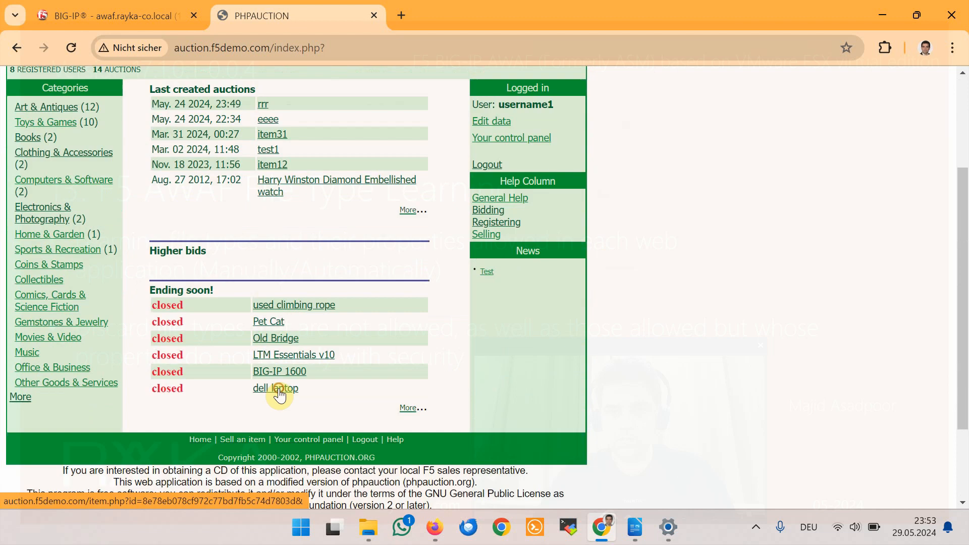
pyautogui.click(278, 388)
pyautogui.hotkey('alt', 'Left')
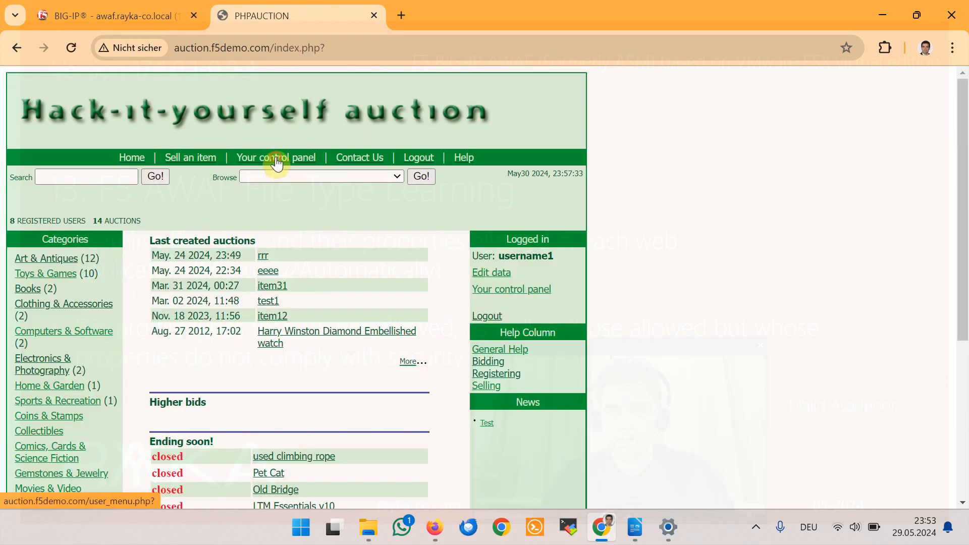
# - Visit the auction site's control panel, Sell an item, Contact Us and Help pages, and log out
pyautogui.click(278, 157)
pyautogui.click(202, 163)
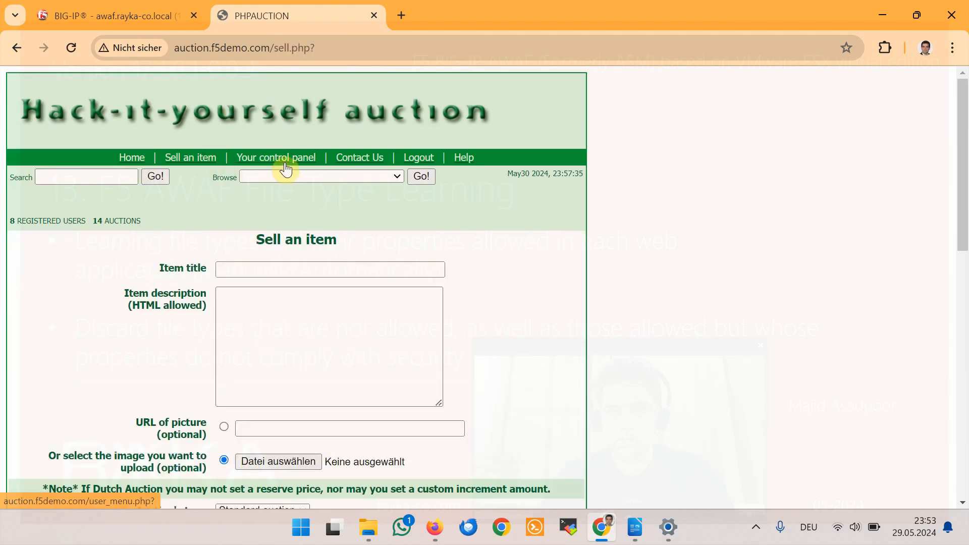
pyautogui.click(197, 163)
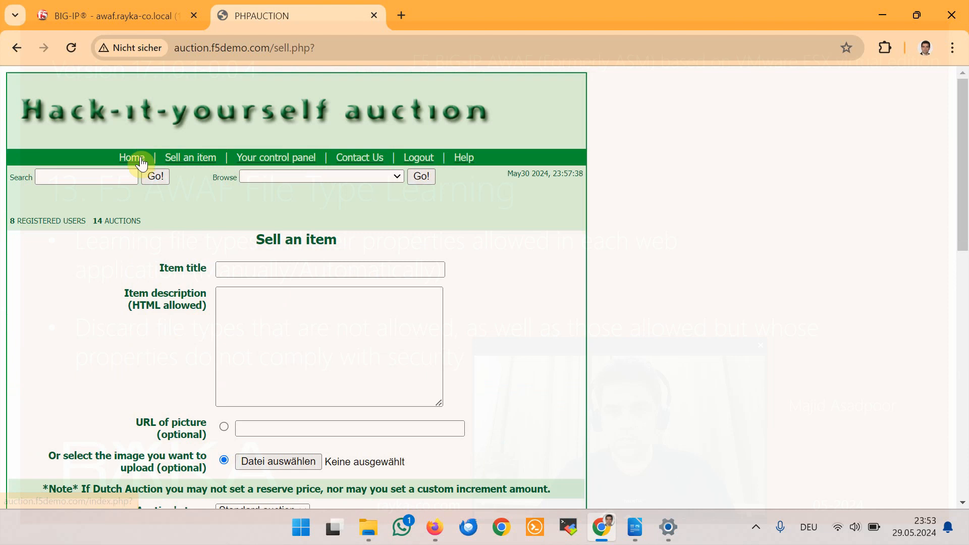
pyautogui.click(349, 167)
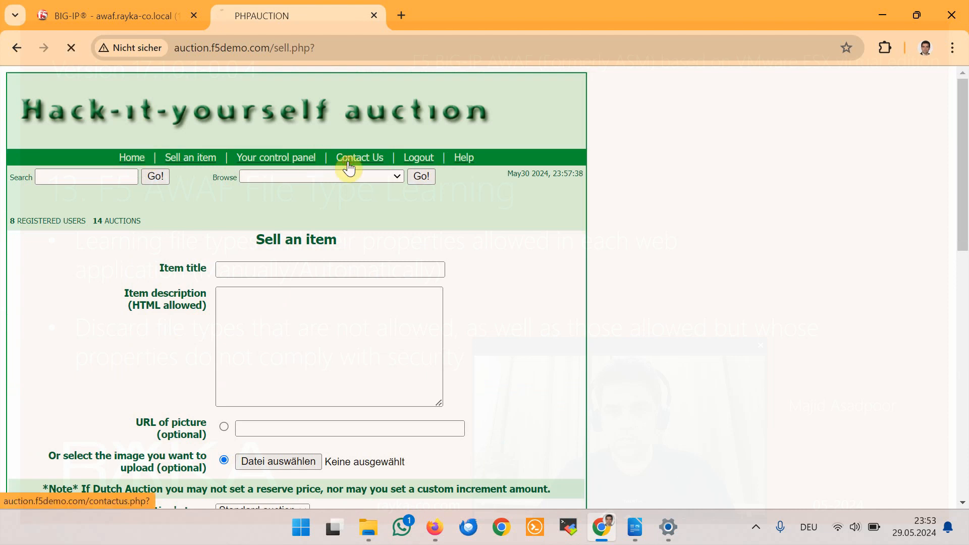
pyautogui.click(465, 160)
pyautogui.click(429, 161)
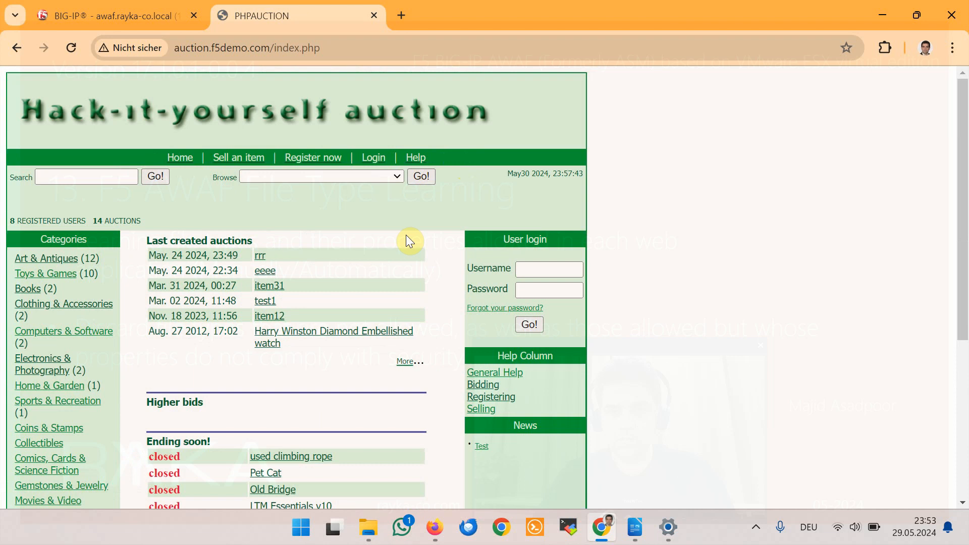
# - Switch back to BIG-IP and open the Traffic Learning suggestions of the AUCTION policy
pyautogui.click(115, 19)
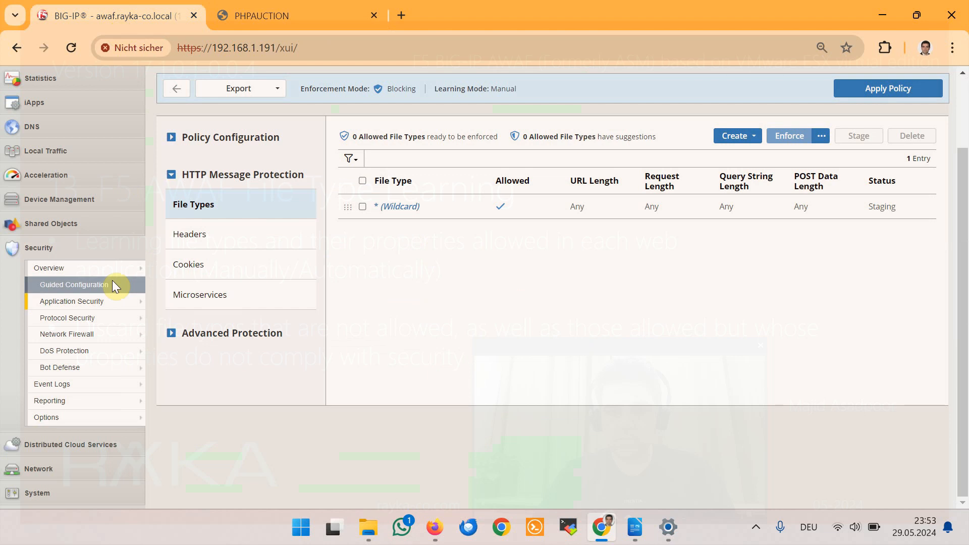
pyautogui.moveTo(107, 307)
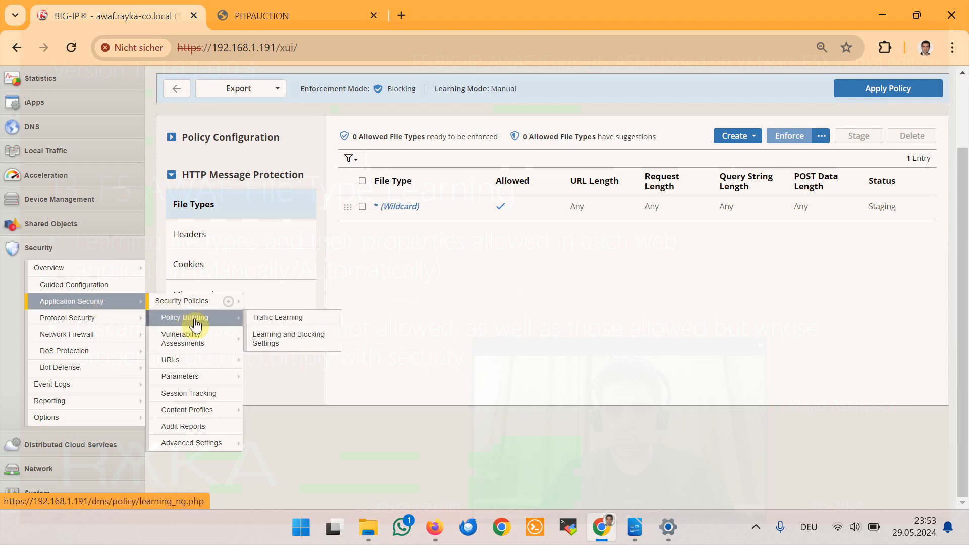
pyautogui.click(270, 318)
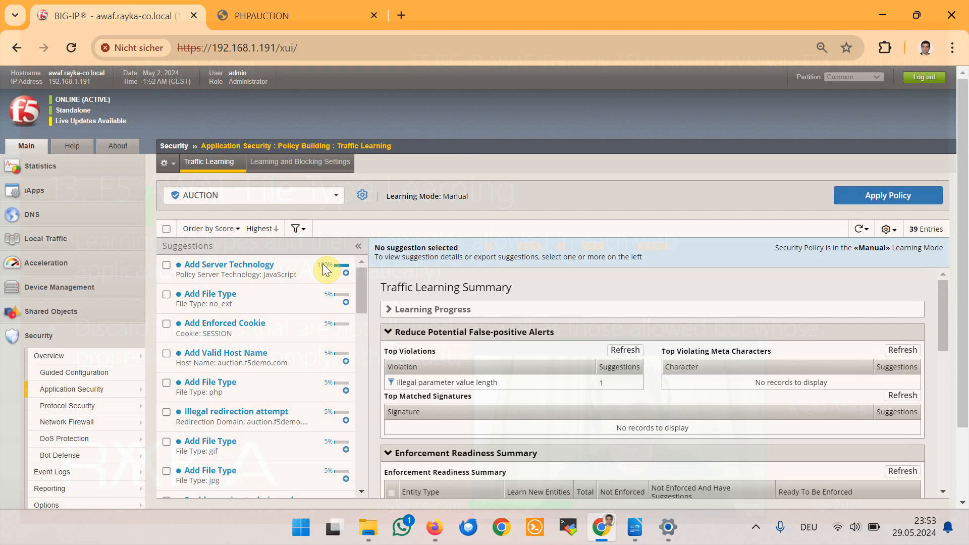
# - Filter the AUCTION policy's learning suggestions by the suggestion section File Types and apply the filter
pyautogui.click(297, 228)
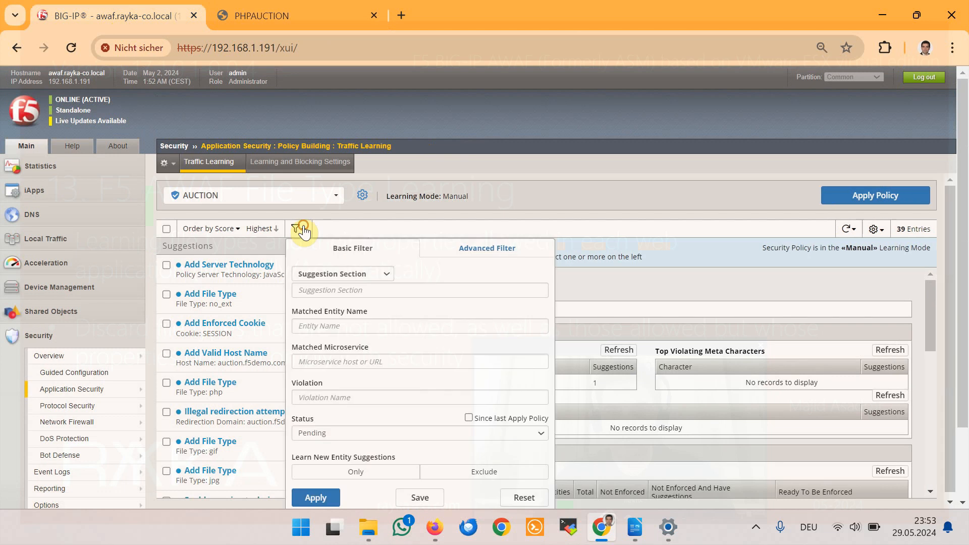
pyautogui.click(347, 274)
pyautogui.scroll(-2, 377, 349)
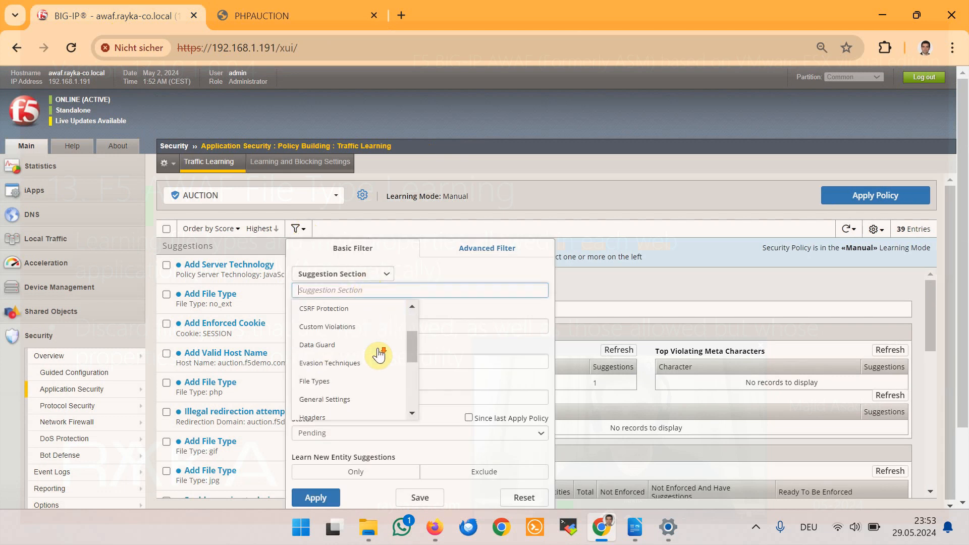
pyautogui.click(362, 379)
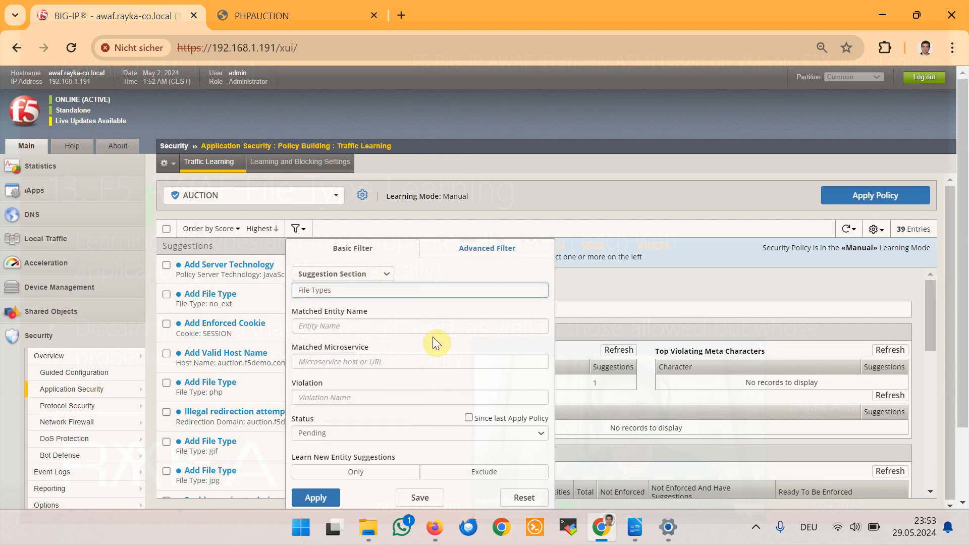
pyautogui.hotkey('ctrl', '+')
pyautogui.hotkey('ctrl', '+')
pyautogui.scroll(-4, 427, 353)
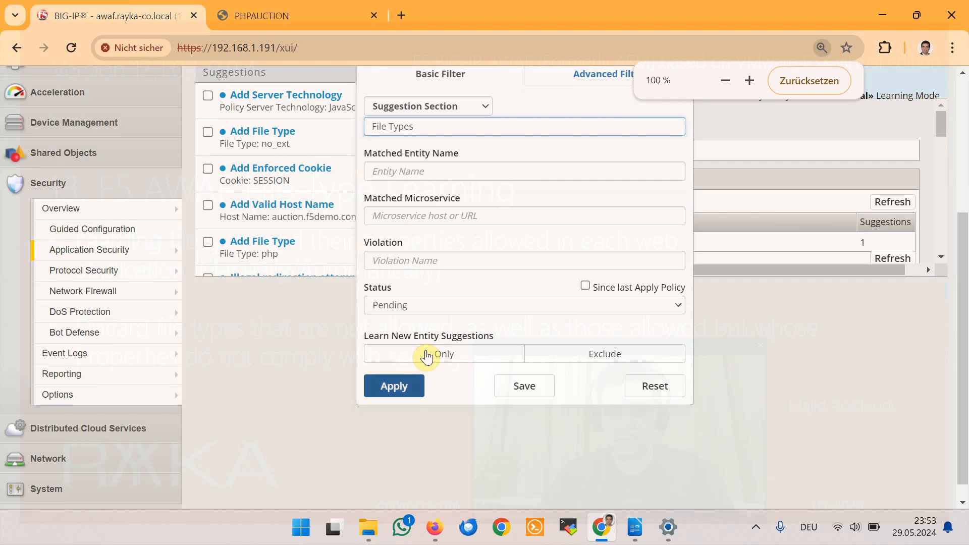
pyautogui.click(394, 386)
pyautogui.scroll(2, 320, 232)
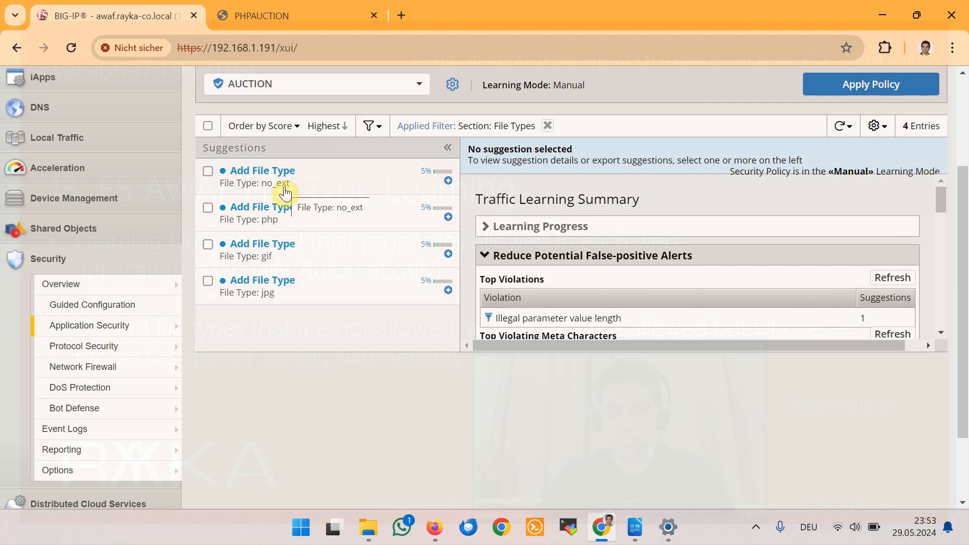
# - Return to the auction site's home page and log in again with the account's username and password
pyautogui.click(310, 20)
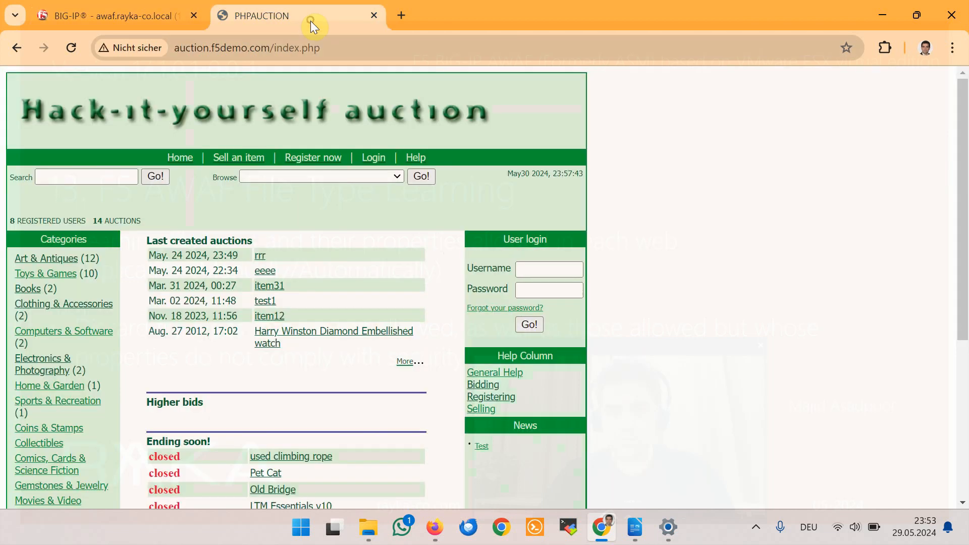
pyautogui.click(356, 119)
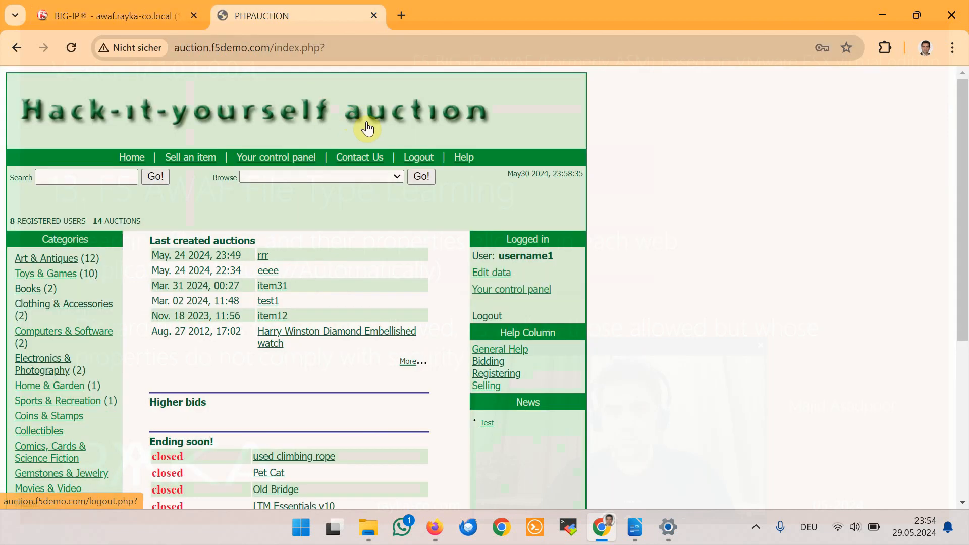
# - Open the logged-in user's control panel on the auction site, and switch back to the File Types suggestions in BIG-IP
pyautogui.click(516, 291)
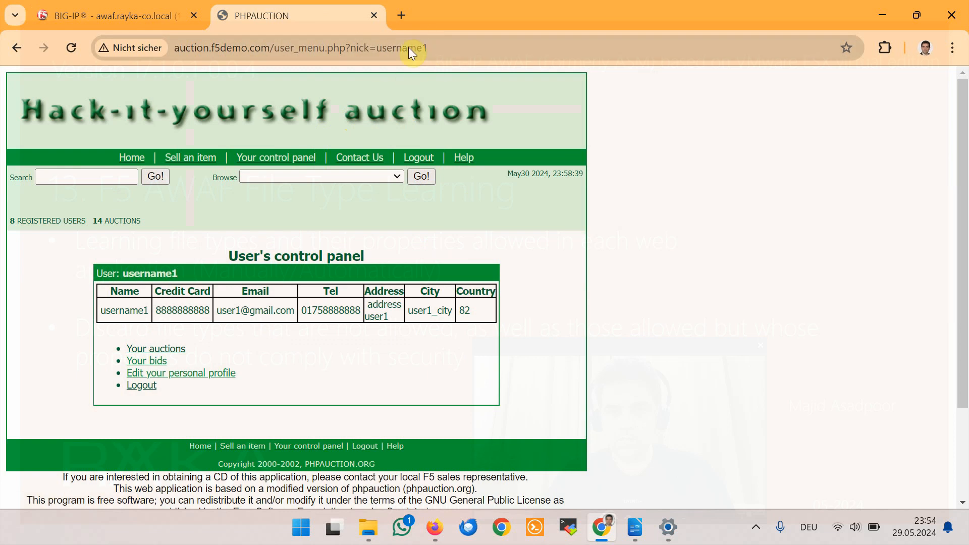
pyautogui.click(132, 15)
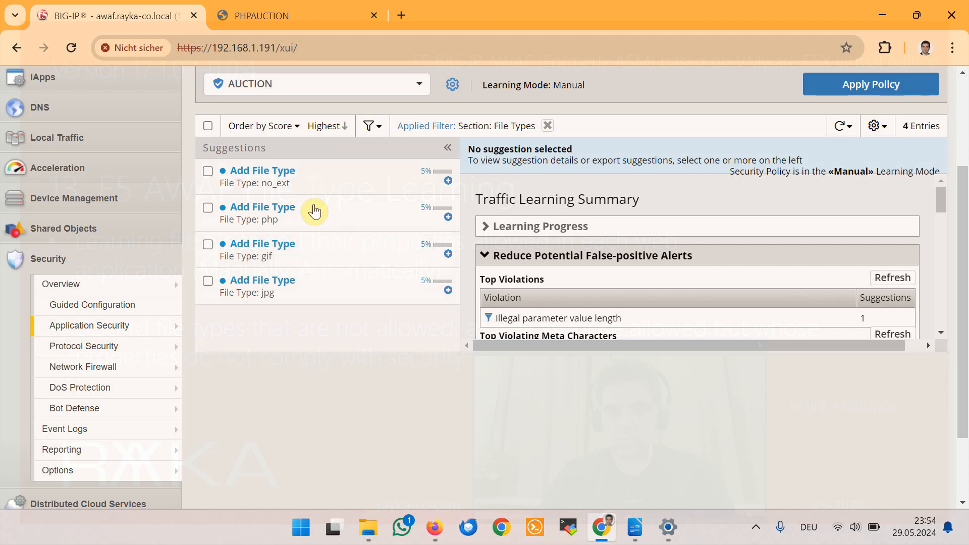
# - Accept the Add File Type suggestions for no_ext and php, enabling staging on the matched file type for each
pyautogui.click(316, 185)
pyautogui.click(510, 157)
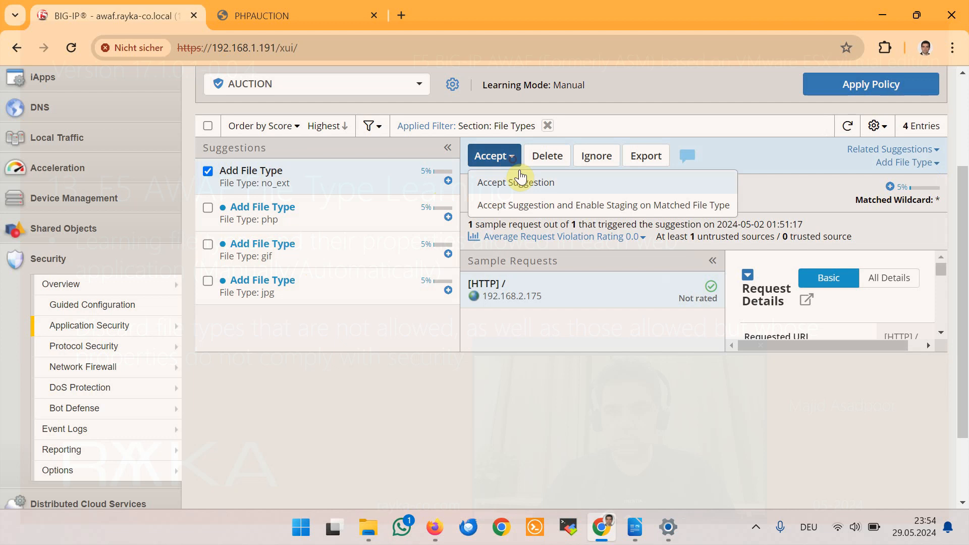
pyautogui.click(629, 207)
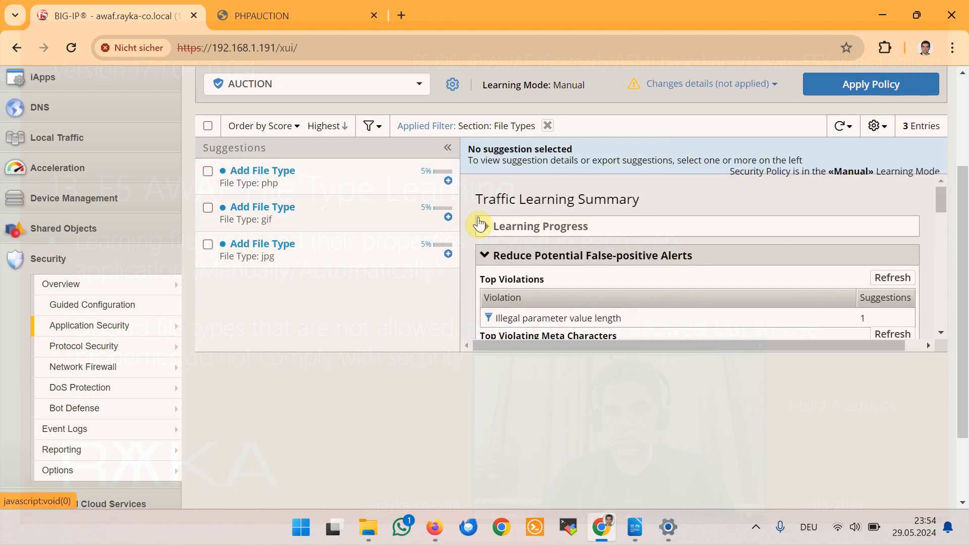
pyautogui.click(368, 183)
pyautogui.click(511, 156)
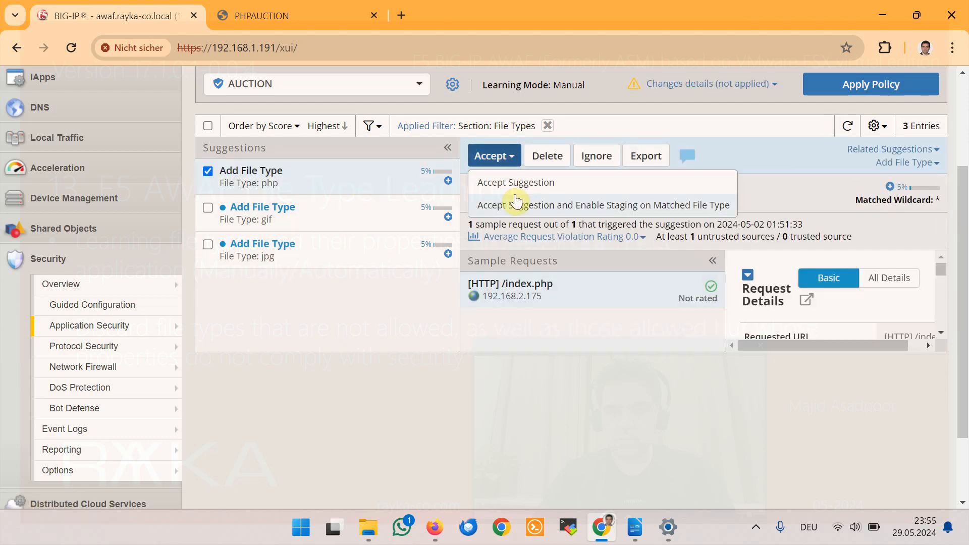
pyautogui.click(514, 199)
# - Accept the Add File Type suggestions for gif and jpg, enabling staging on the matched file type for both
pyautogui.click(395, 183)
pyautogui.click(500, 156)
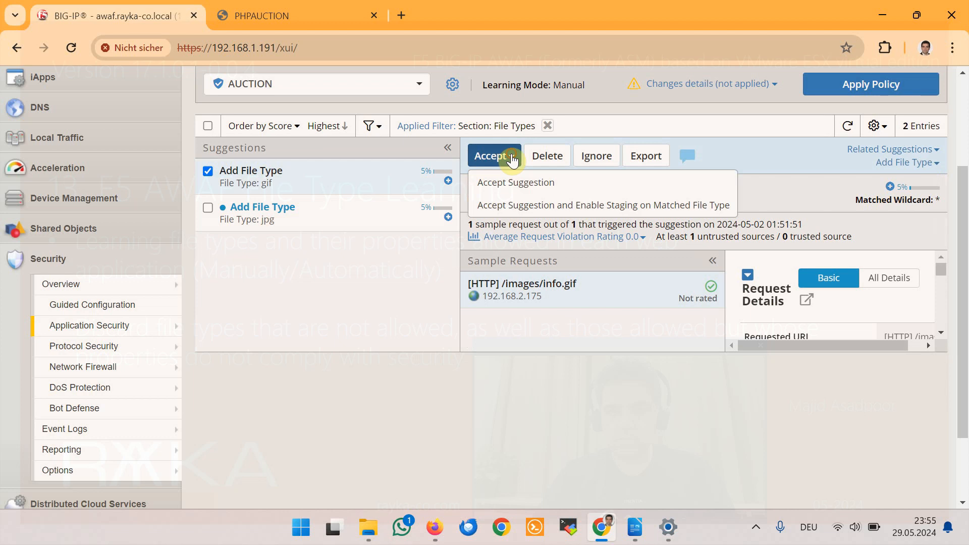
pyautogui.click(575, 205)
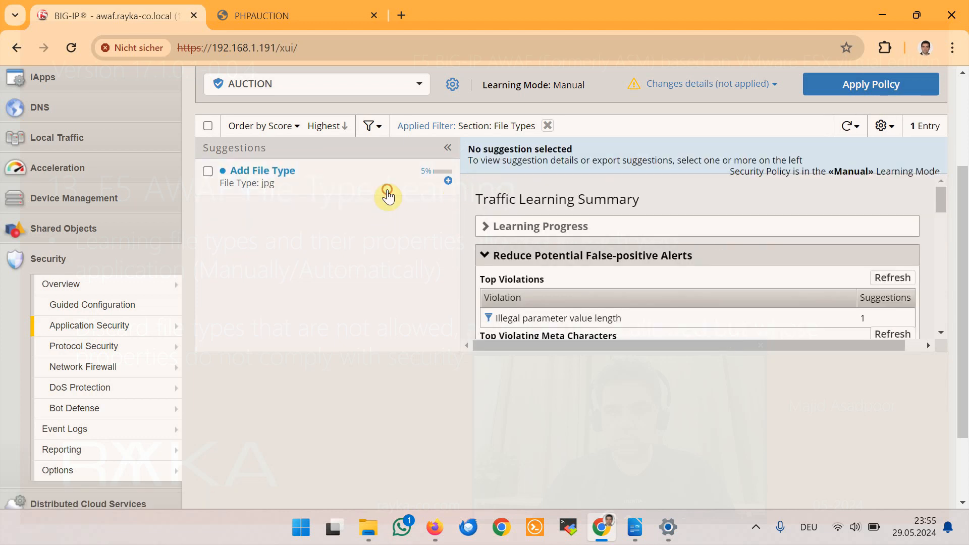
pyautogui.click(396, 184)
pyautogui.click(512, 157)
pyautogui.click(574, 205)
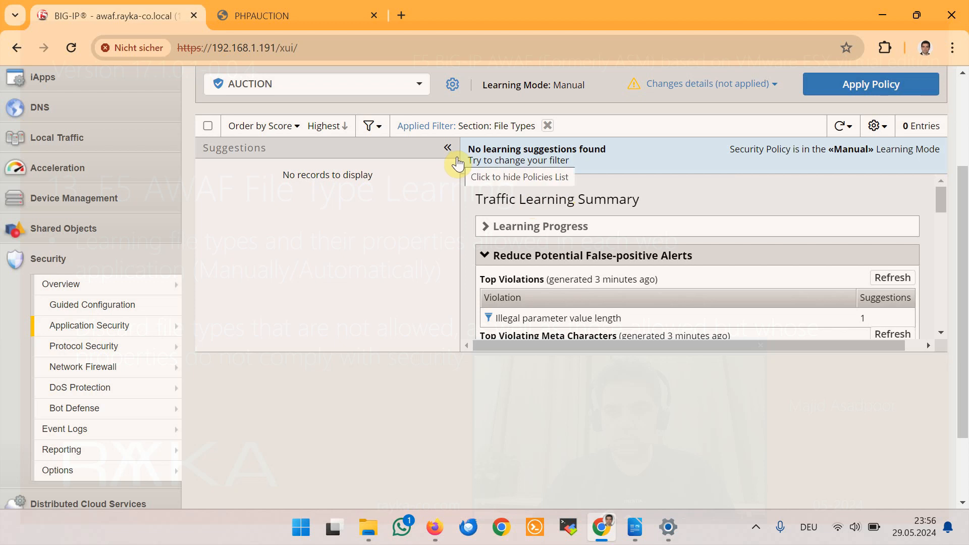
# - Open the AUCTION policy from the Application Security policies list
pyautogui.moveTo(156, 329)
pyautogui.moveTo(237, 310)
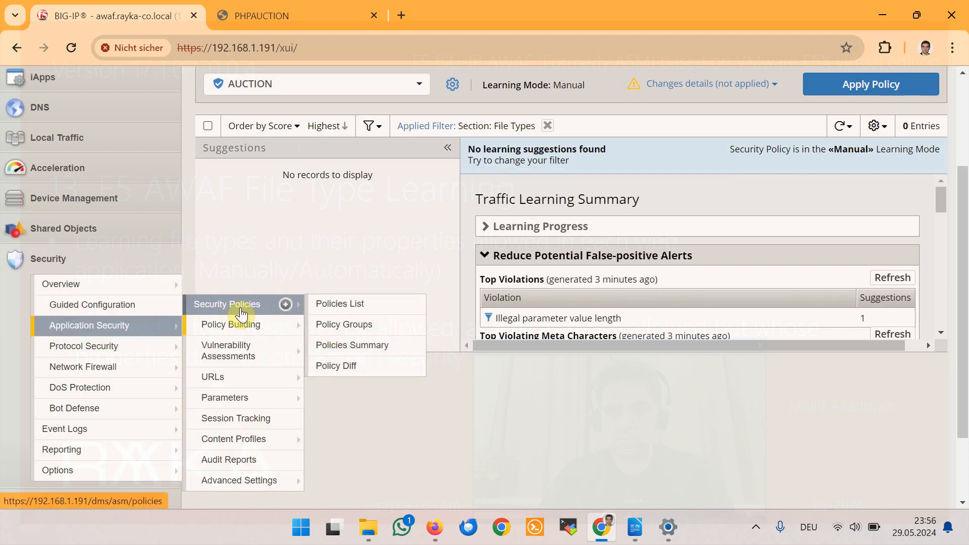
pyautogui.click(322, 307)
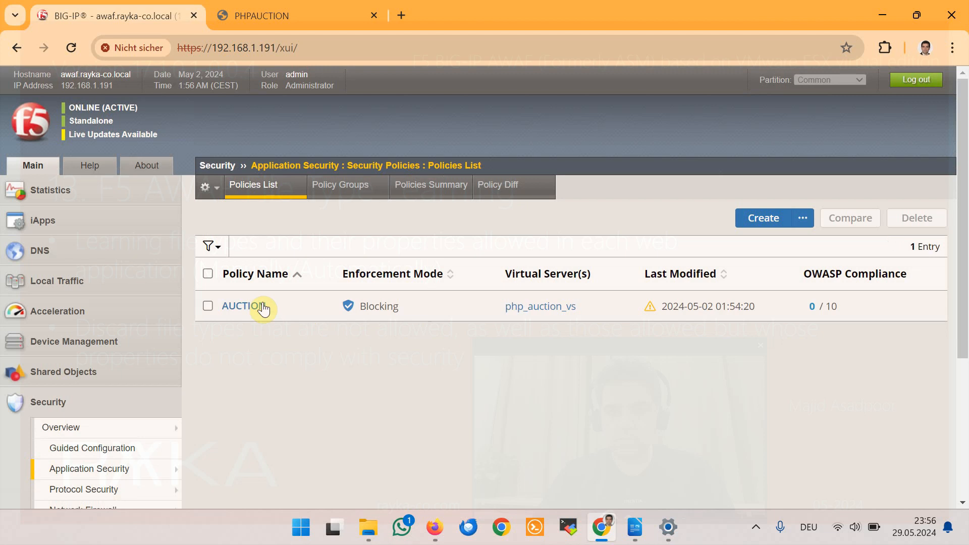
pyautogui.click(260, 308)
# - Display the policy's File Types under HTTP Message Protection and examine the length limits and staging status of each file type
pyautogui.scroll(-4, 291, 341)
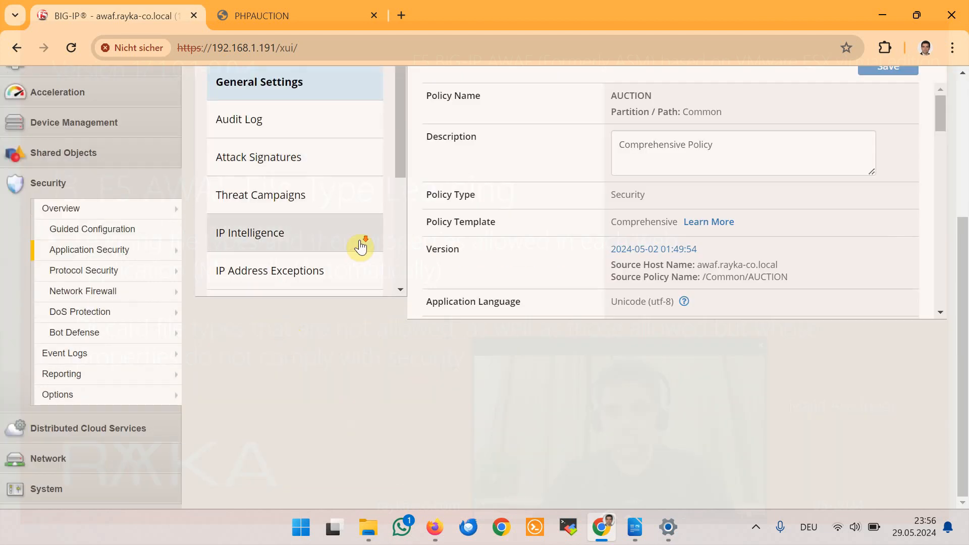
pyautogui.scroll(-4, 395, 230)
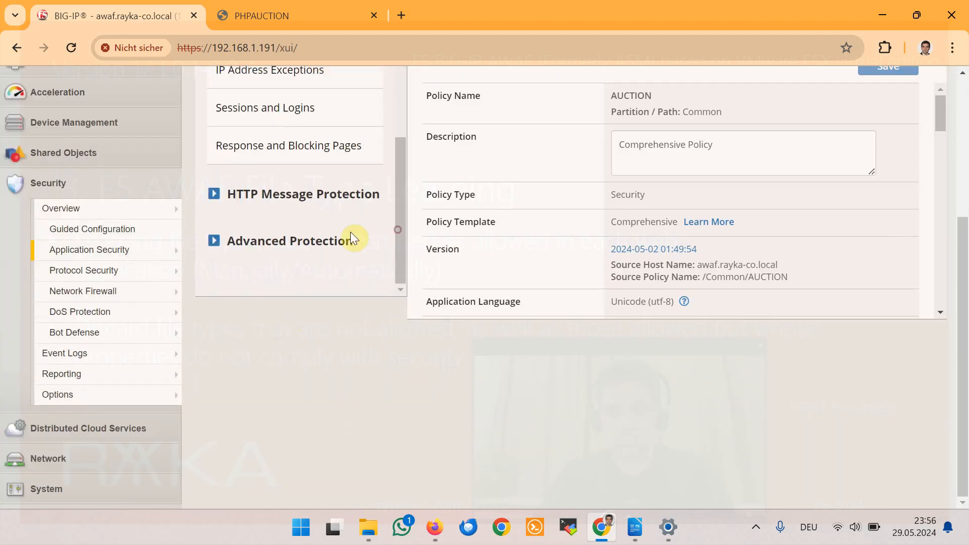
pyautogui.click(216, 197)
pyautogui.scroll(3, 260, 209)
pyautogui.click(260, 167)
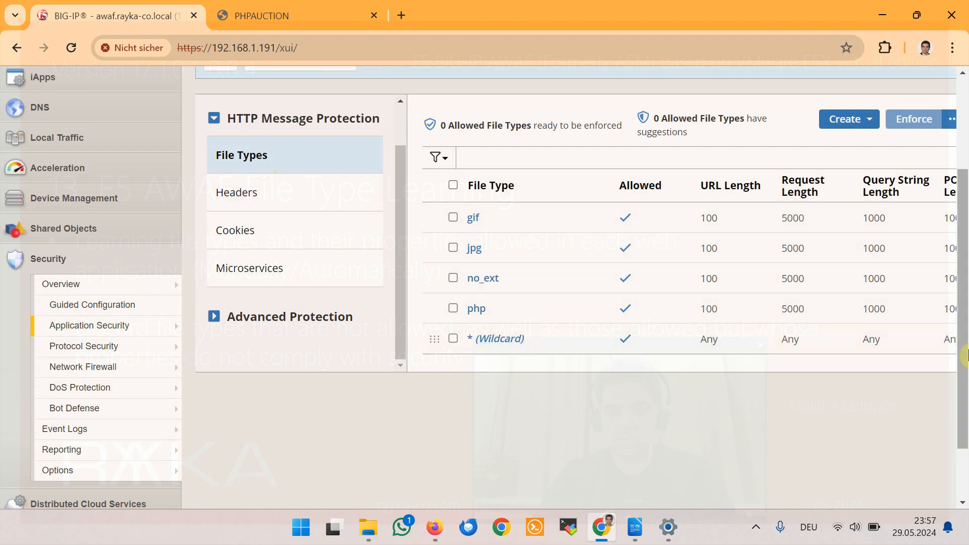
pyautogui.hotkey('ctrl', '-')
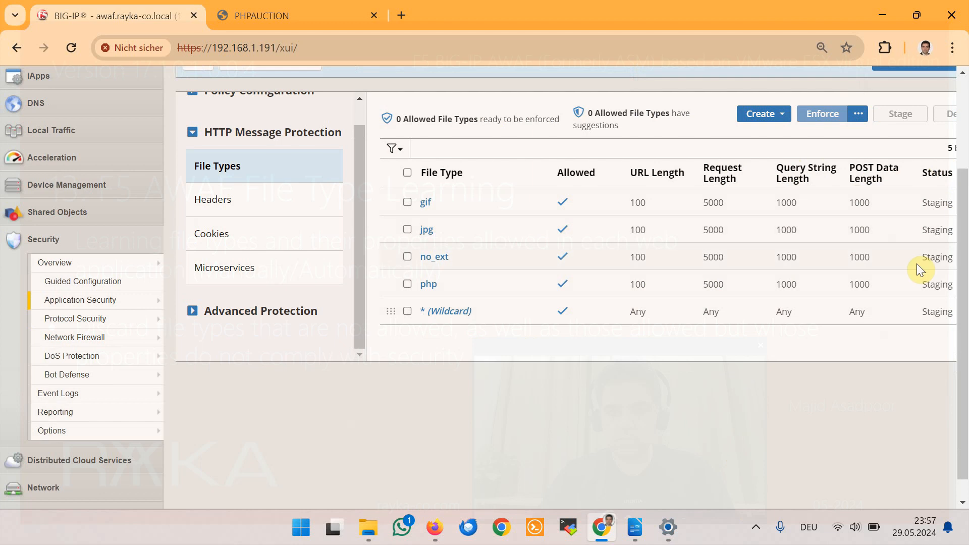
pyautogui.hotkey('ctrl', '-')
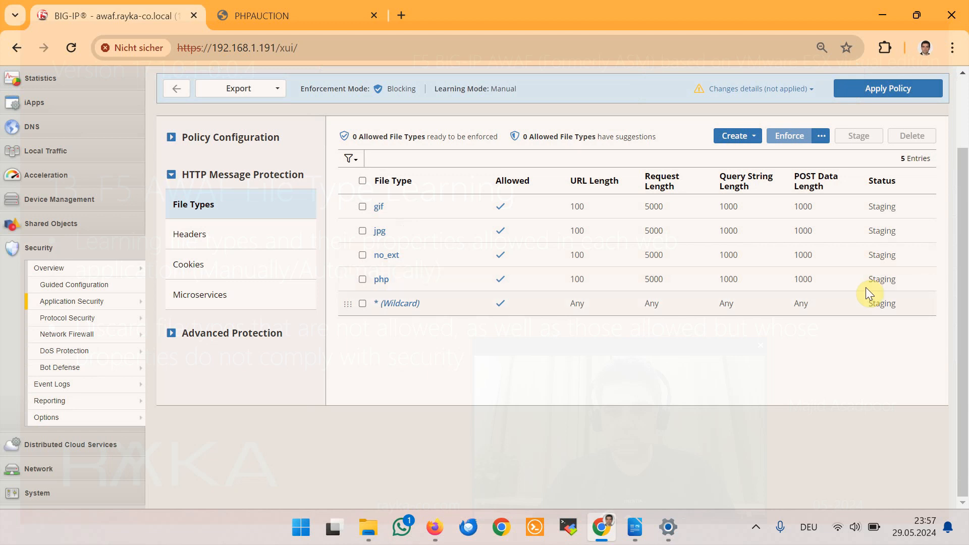
# - Select the gif entry in the allowed file types list and open its File Type Properties
pyautogui.click(362, 303)
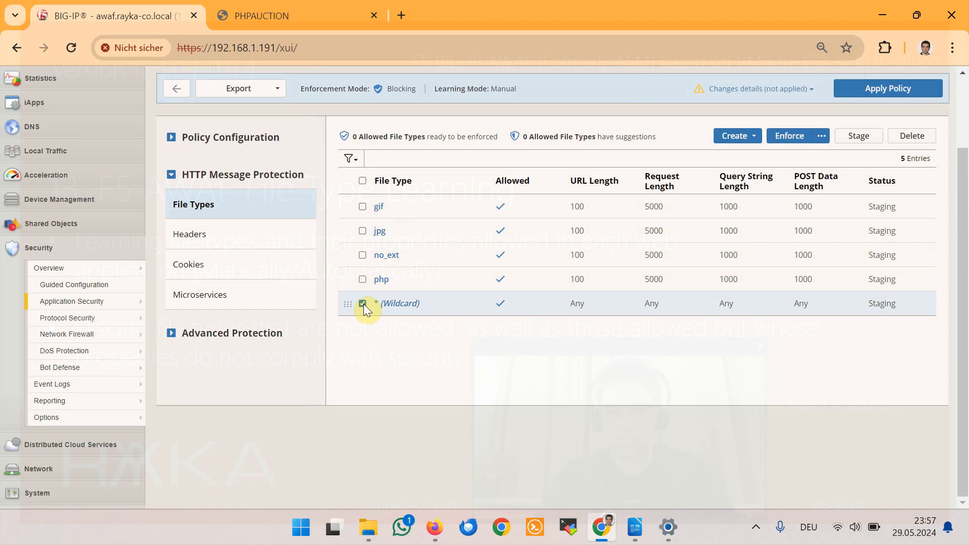
pyautogui.click(362, 304)
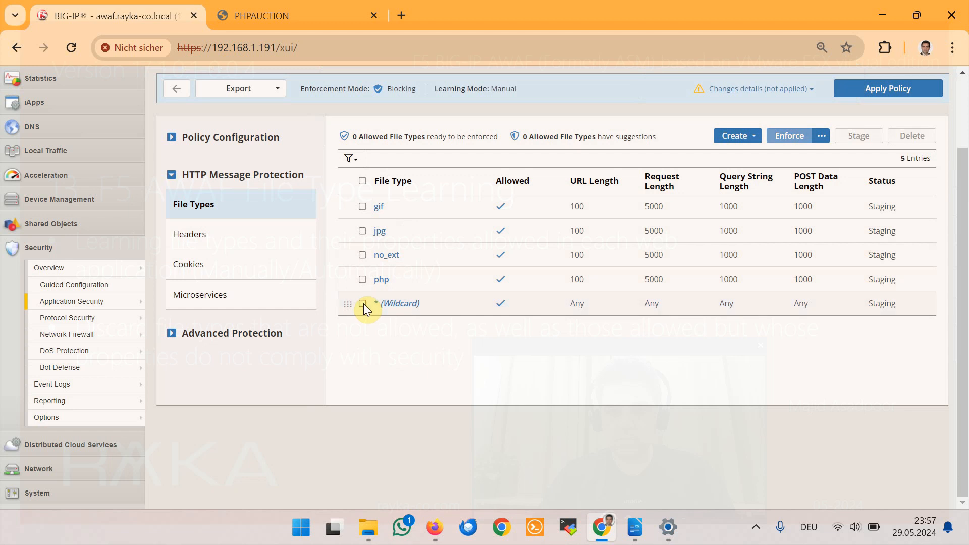
pyautogui.click(362, 207)
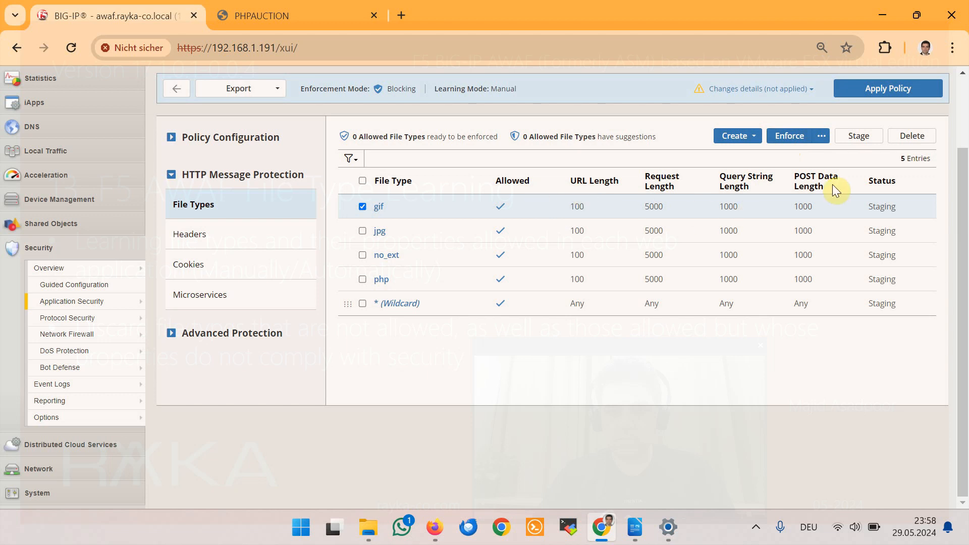
pyautogui.click(379, 207)
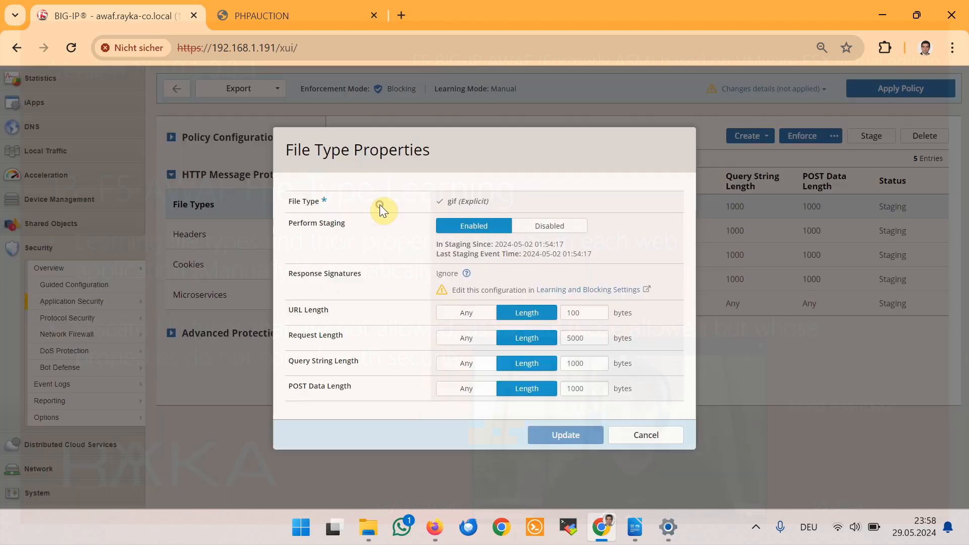